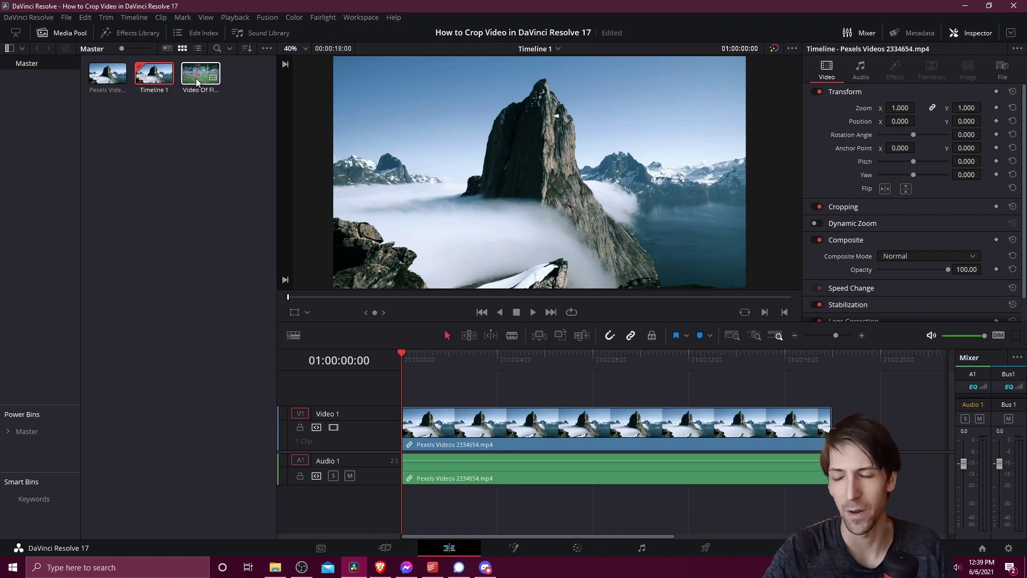
Step: Drop 'Video Of Flower Field.mp4' onto a new V2 track above the mountain clip and preview playback
{"action": "left_click_drag", "start_coordinate": [196, 78], "coordinate": [405, 384]}
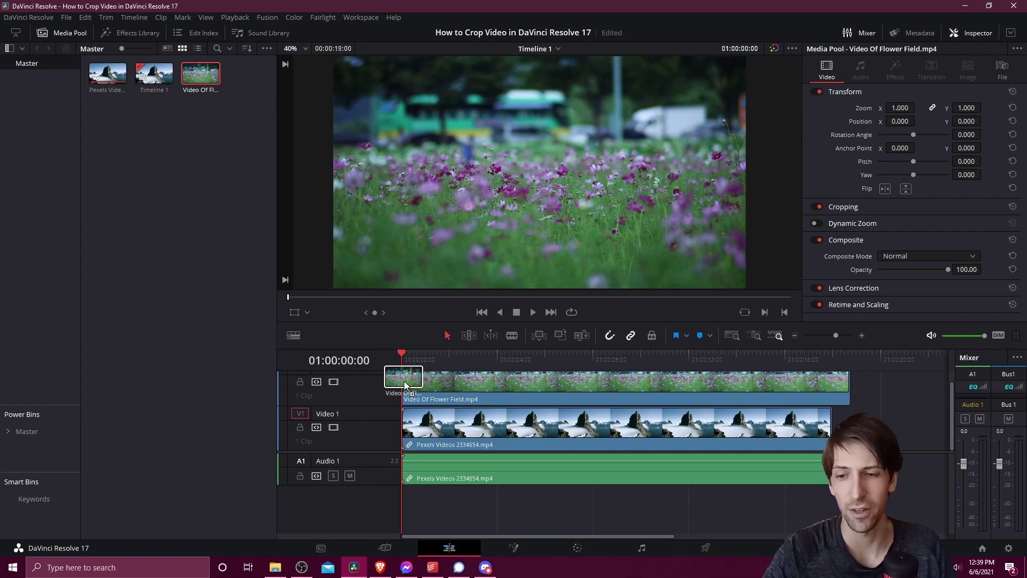
{"action": "left_click_drag", "start_coordinate": [405, 384], "coordinate": [405, 384]}
{"action": "left_click", "coordinate": [430, 358]}
{"action": "key", "text": "space"}
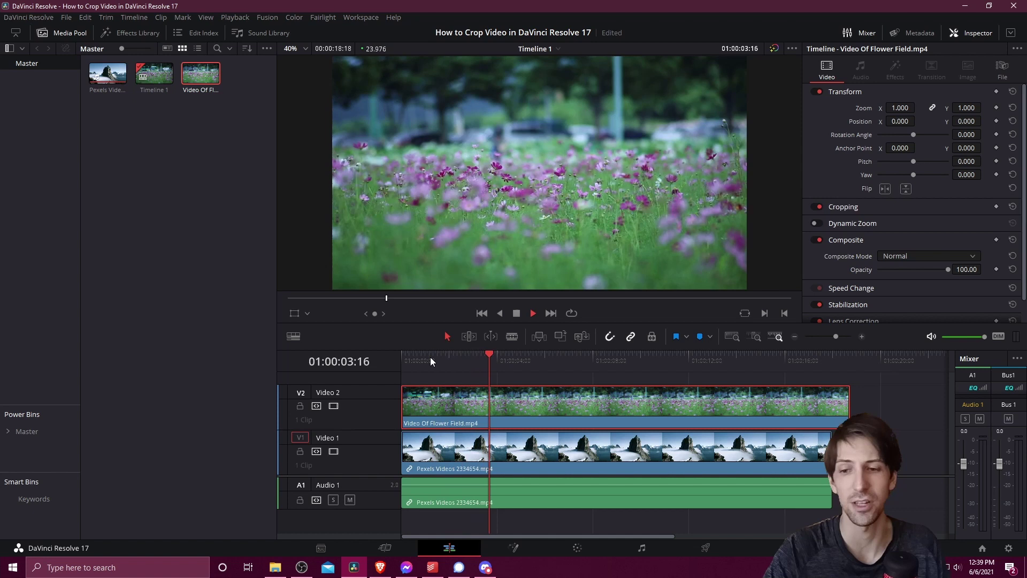
{"action": "key", "text": "space"}
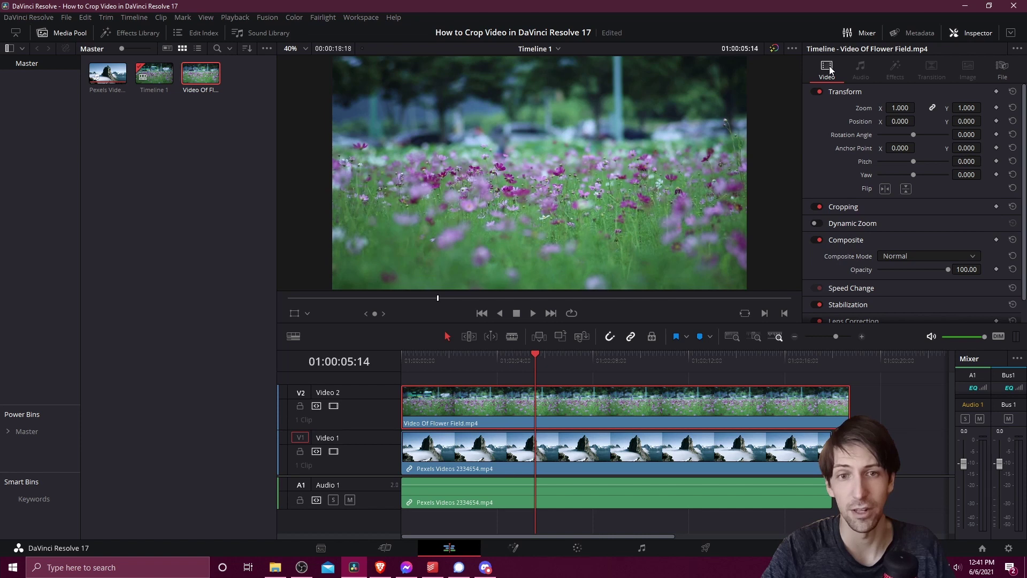
Step: In Cropping, trim the flower clip to Left 131.9, Right 263.8, Top 82.4, Bottom 66.0
{"action": "left_click", "coordinate": [841, 208]}
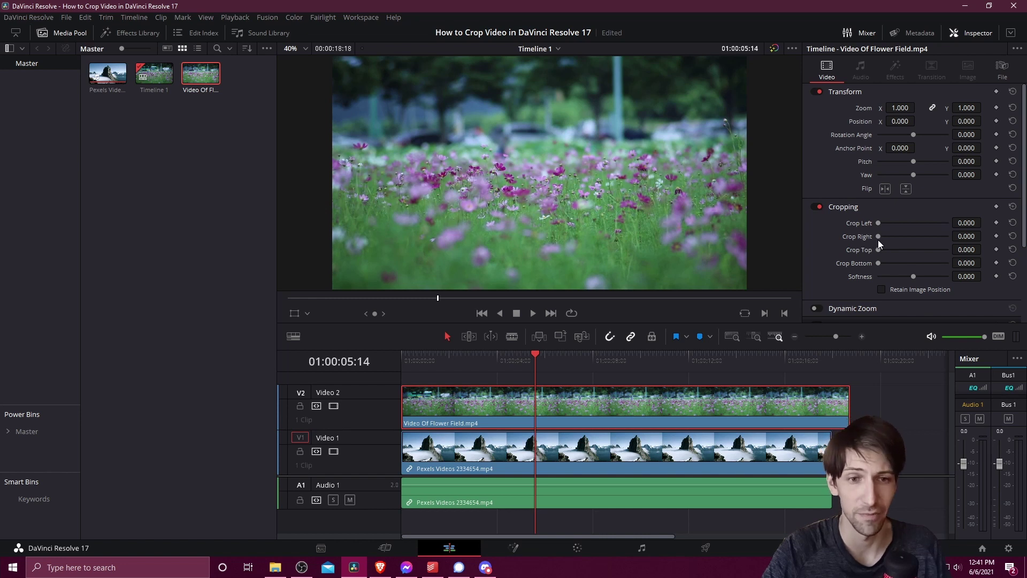
{"action": "left_click_drag", "start_coordinate": [878, 238], "coordinate": [887, 239]}
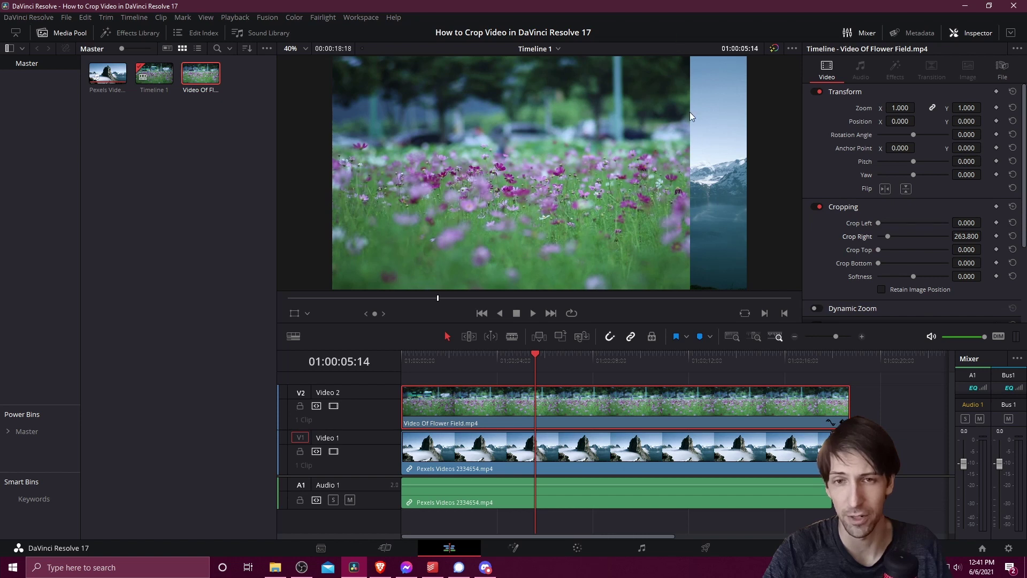
{"action": "left_click_drag", "start_coordinate": [878, 249], "coordinate": [881, 223]}
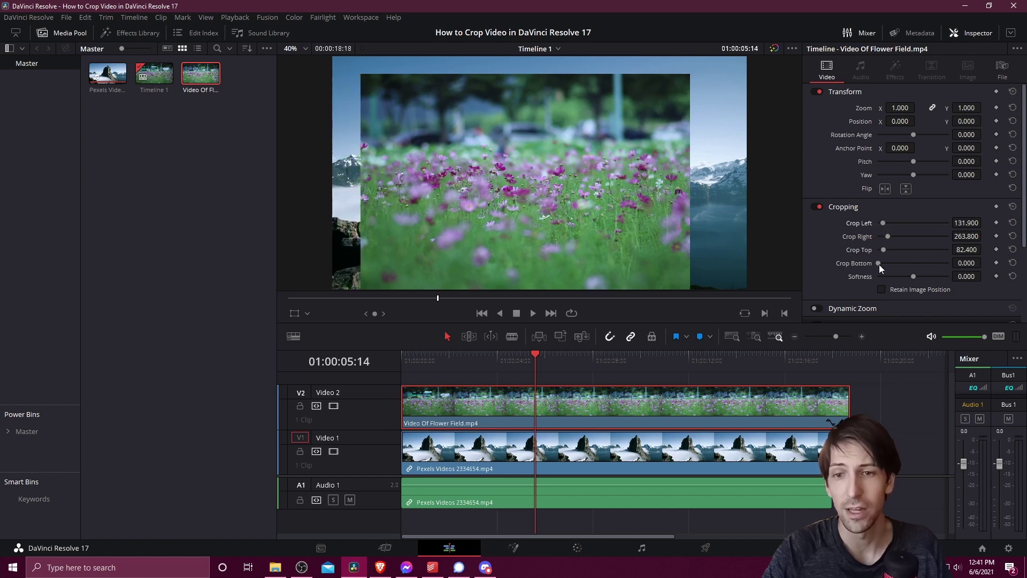
{"action": "left_click_drag", "start_coordinate": [878, 264], "coordinate": [882, 264]}
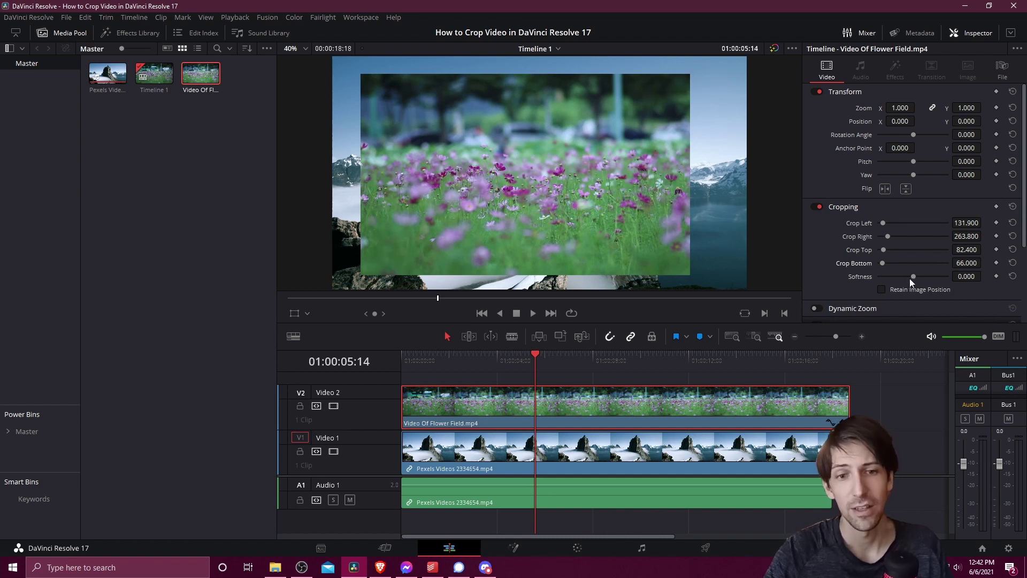
Step: Adjust the crop Softness slider, finally settling it at -12.980
{"action": "left_click_drag", "start_coordinate": [913, 278], "coordinate": [917, 278]}
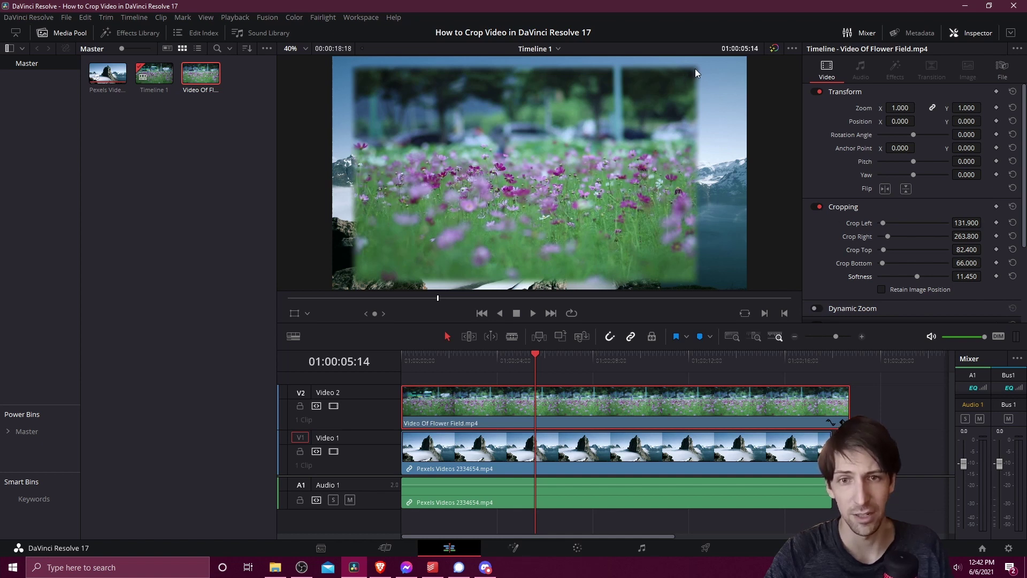
{"action": "left_click_drag", "start_coordinate": [917, 276], "coordinate": [910, 278]}
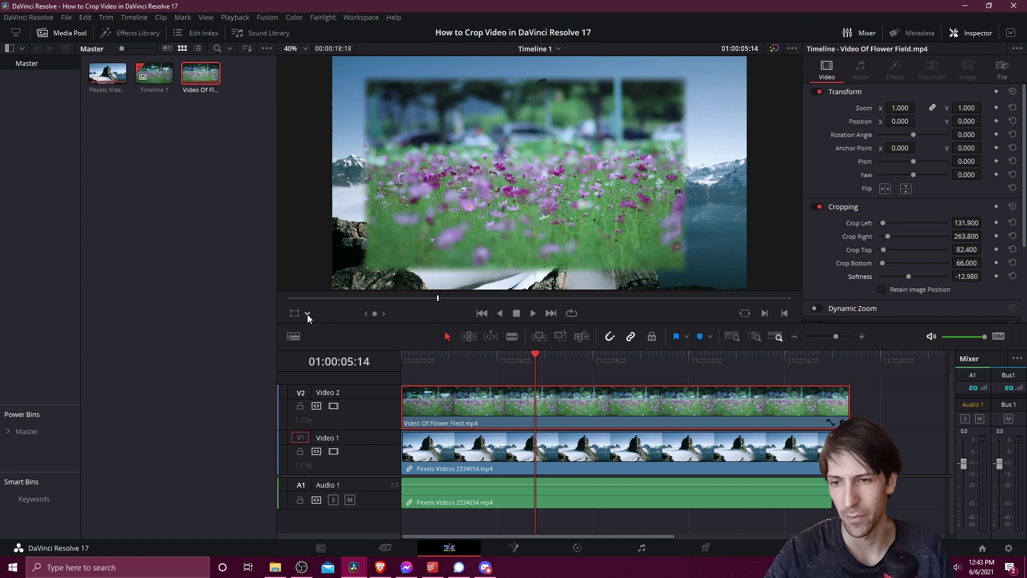
Step: Drag the viewer's Crop overlay handles to Left 188.257, Right 285.137, Top 89.174, Bottom 128.807
{"action": "left_click", "coordinate": [307, 314]}
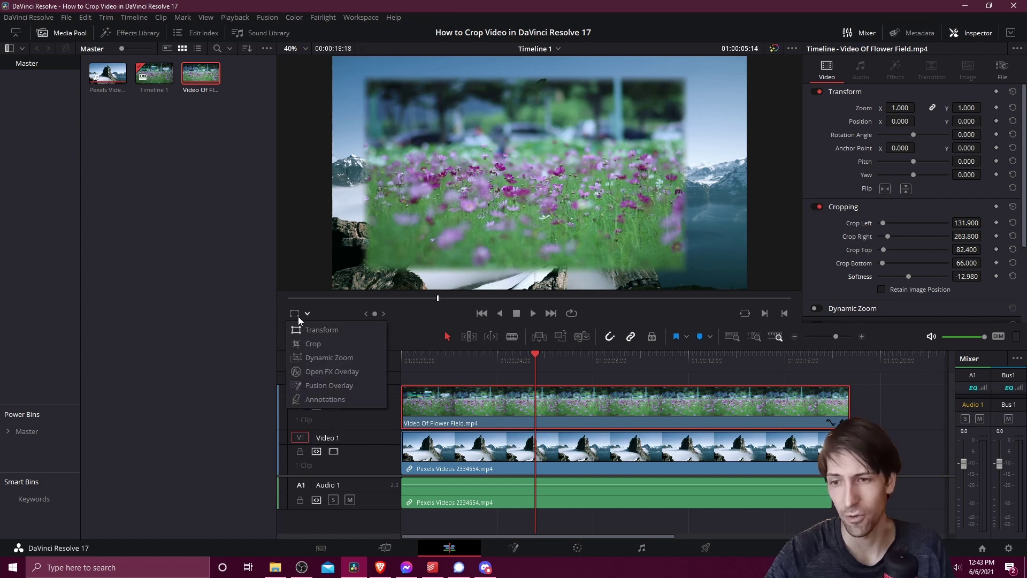
{"action": "left_click", "coordinate": [319, 344]}
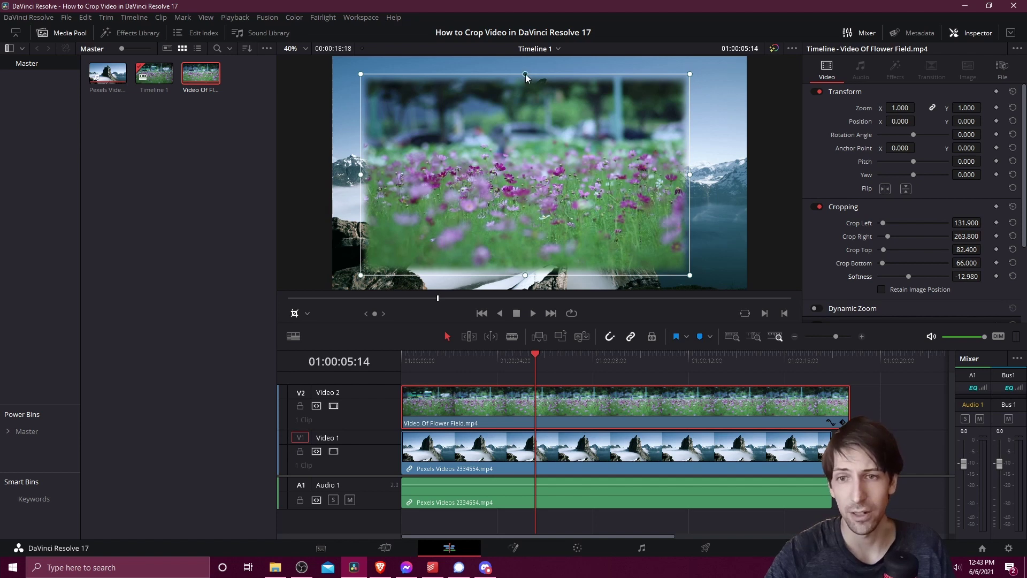
{"action": "left_click_drag", "start_coordinate": [526, 74], "coordinate": [526, 84]}
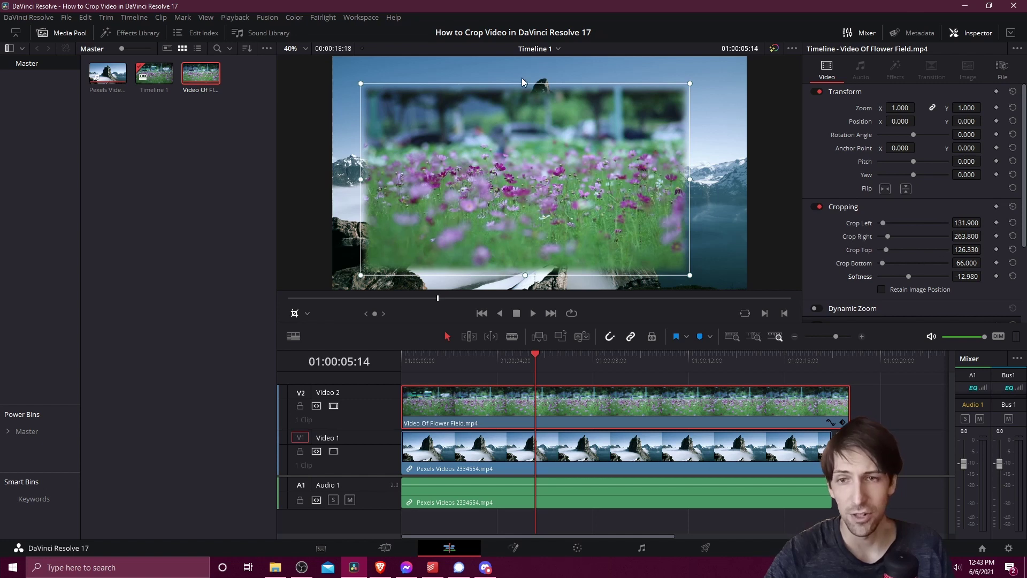
{"action": "left_click_drag", "start_coordinate": [526, 84], "coordinate": [527, 81]}
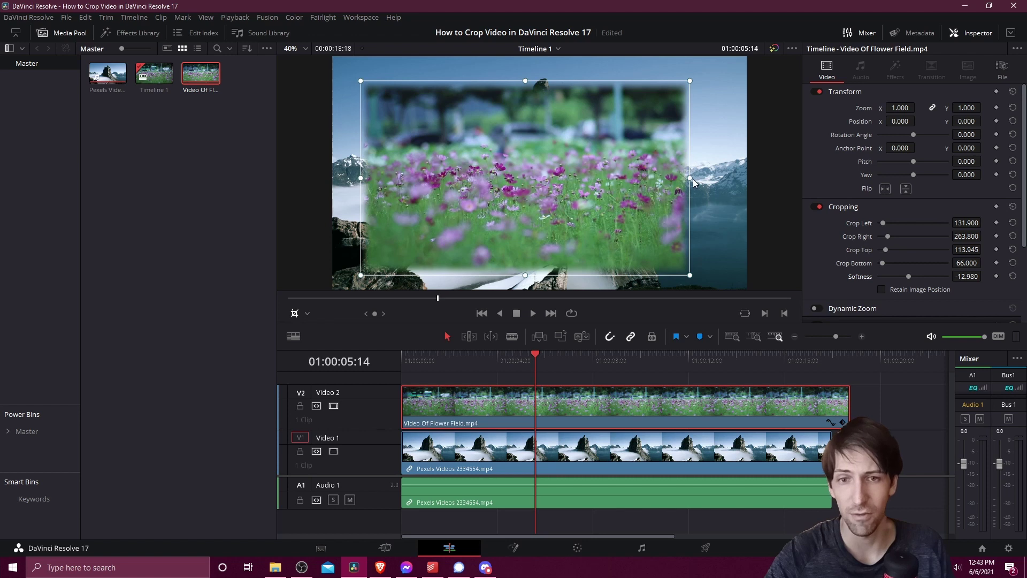
{"action": "left_click_drag", "start_coordinate": [693, 178], "coordinate": [685, 179]}
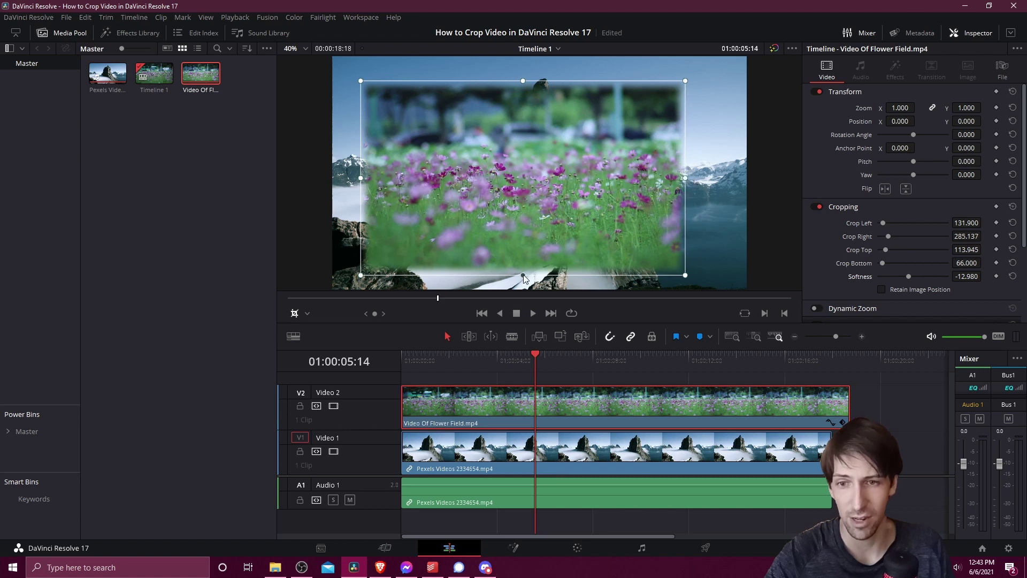
{"action": "left_click_drag", "start_coordinate": [525, 276], "coordinate": [523, 262]}
{"action": "left_click_drag", "start_coordinate": [360, 172], "coordinate": [365, 173]}
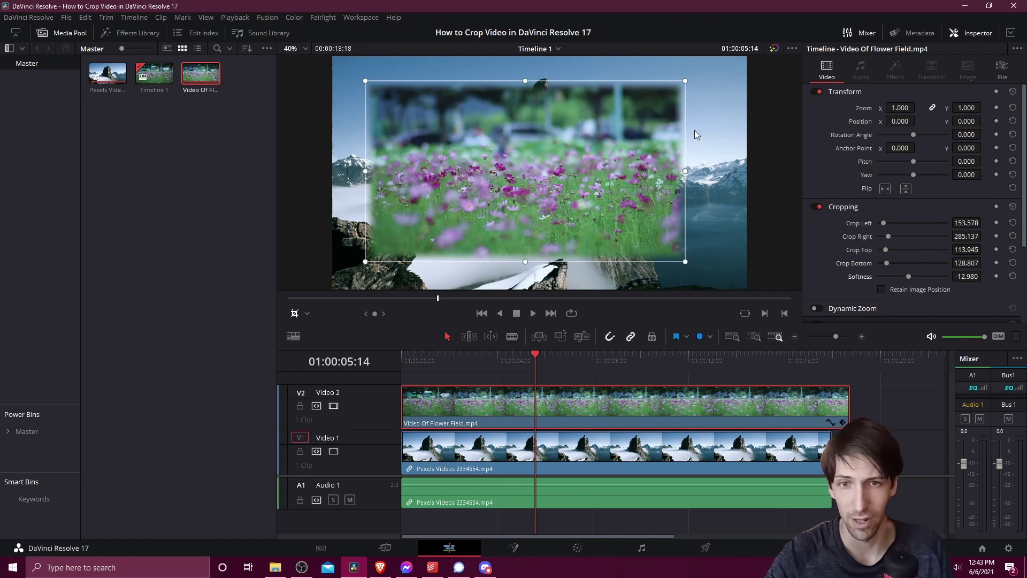
{"action": "mouse_move", "coordinate": [365, 80]}
{"action": "left_mouse_down"}
{"action": "mouse_move", "coordinate": [356, 80]}
{"action": "mouse_move", "coordinate": [372, 82]}
{"action": "left_mouse_up"}
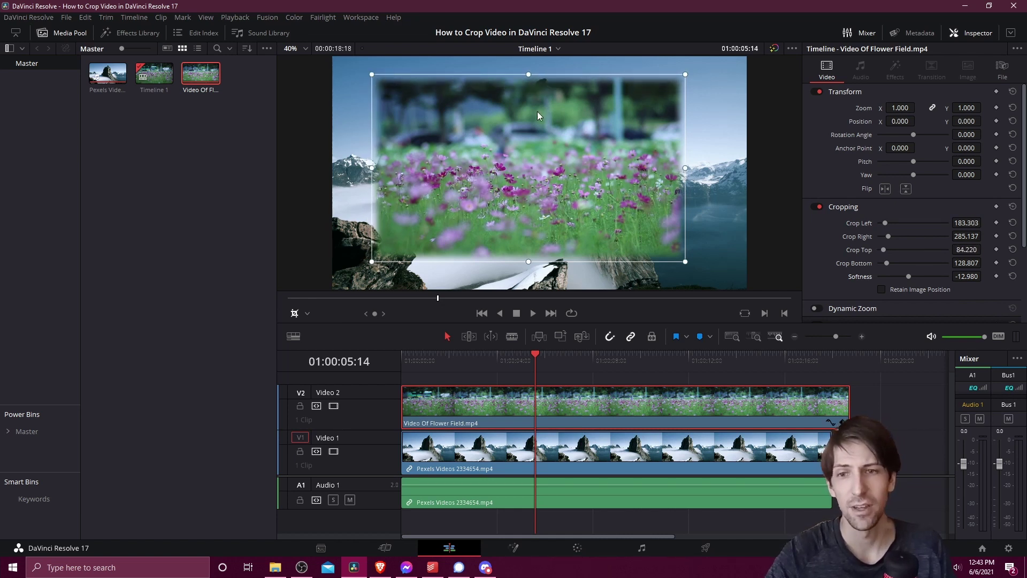
{"action": "left_click_drag", "start_coordinate": [373, 74], "coordinate": [374, 77]}
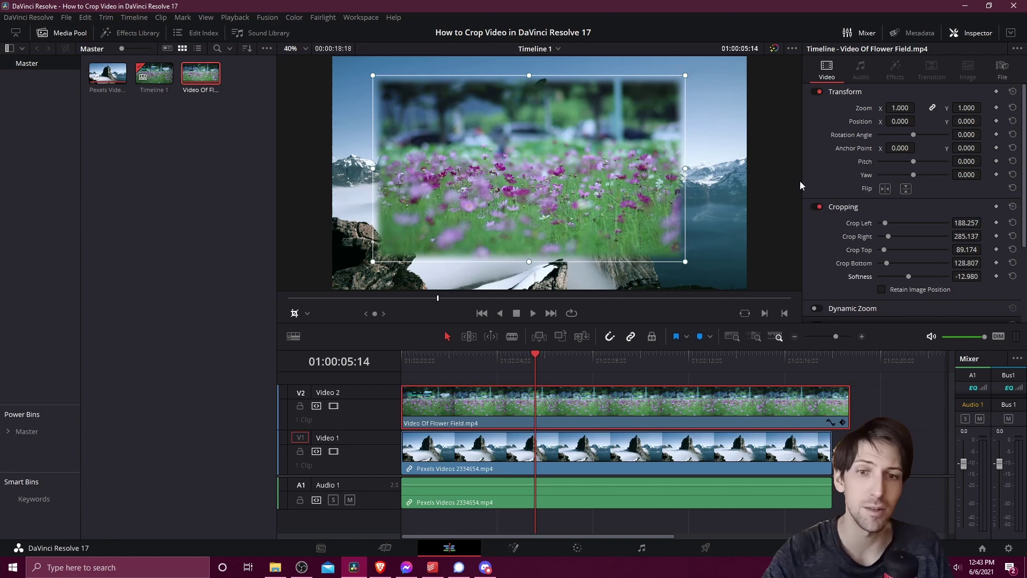
{"action": "key", "text": "Home"}
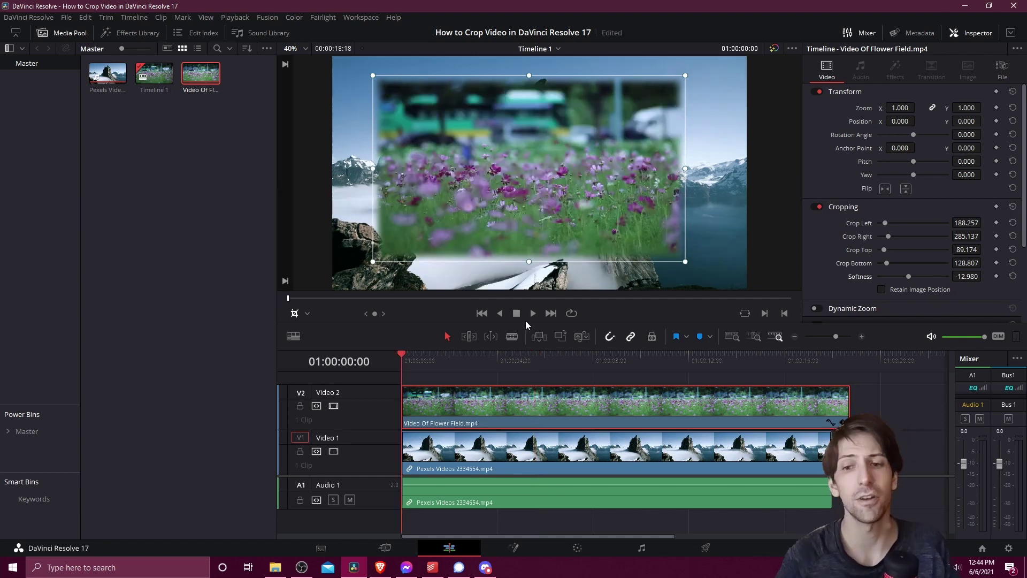
{"action": "left_click", "coordinate": [532, 314]}
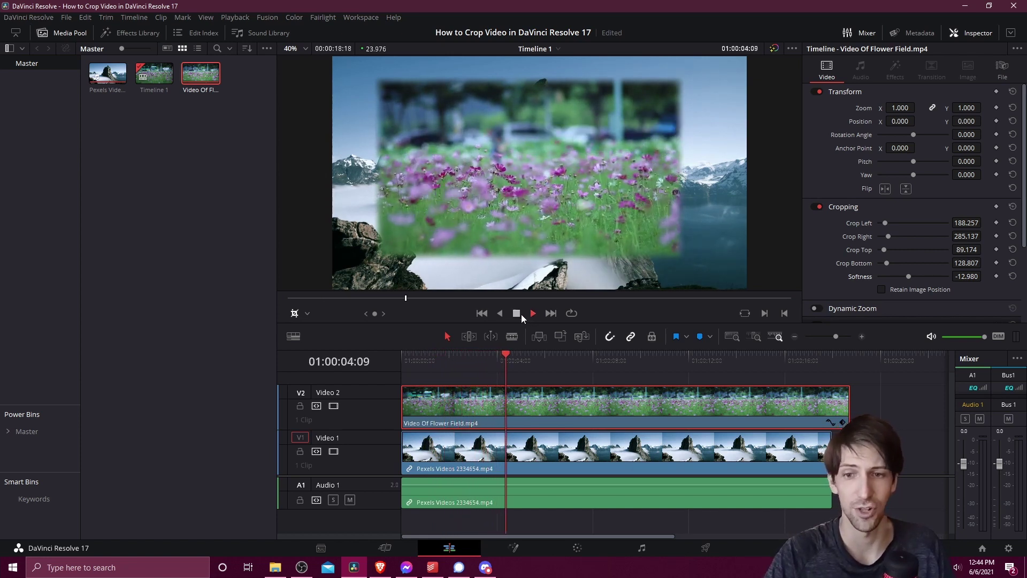
{"action": "left_click", "coordinate": [520, 314]}
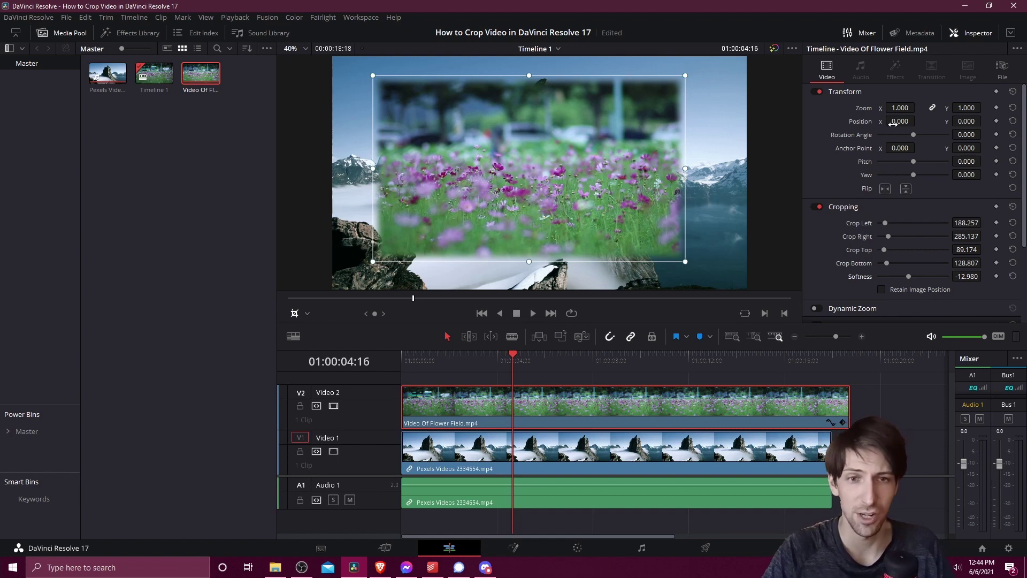
{"action": "left_click_drag", "start_coordinate": [900, 122], "coordinate": [966, 122]}
{"action": "left_click", "coordinate": [1013, 122]}
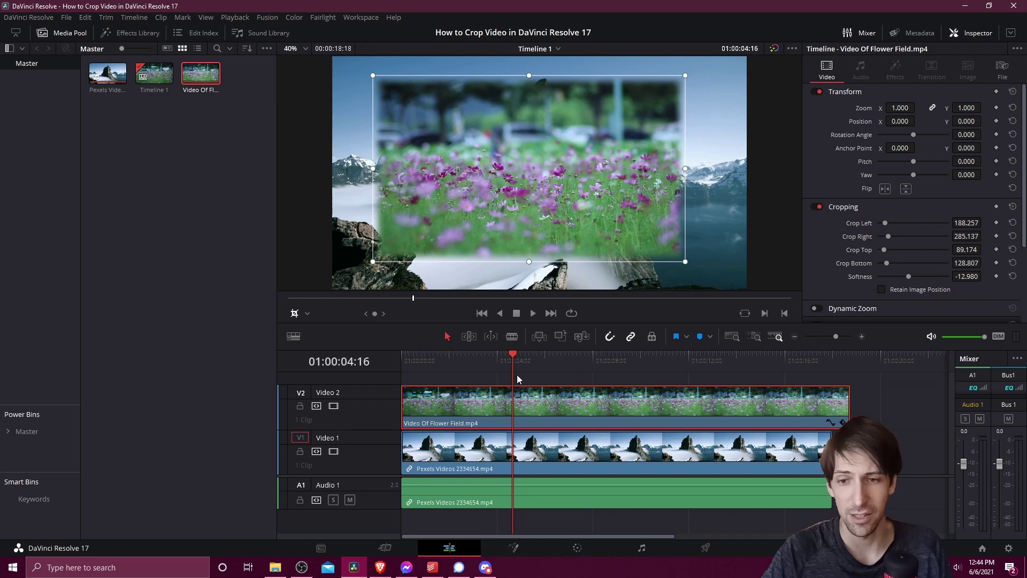
Step: Move the playhead to 01:00:02:00 and keyframe all Cropping values there
{"action": "left_click_drag", "start_coordinate": [511, 355], "coordinate": [450, 357]}
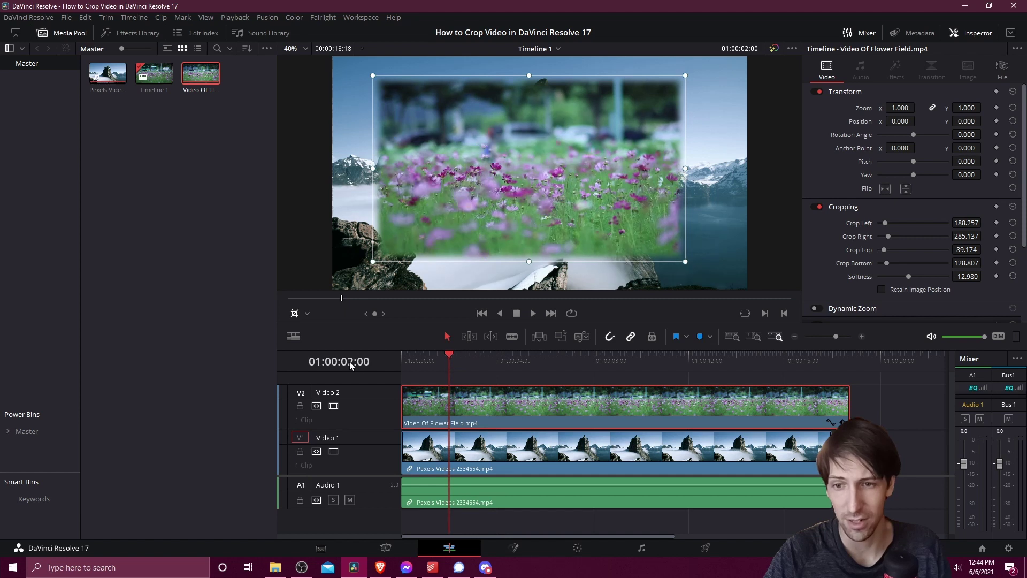
{"action": "left_click", "coordinate": [997, 207]}
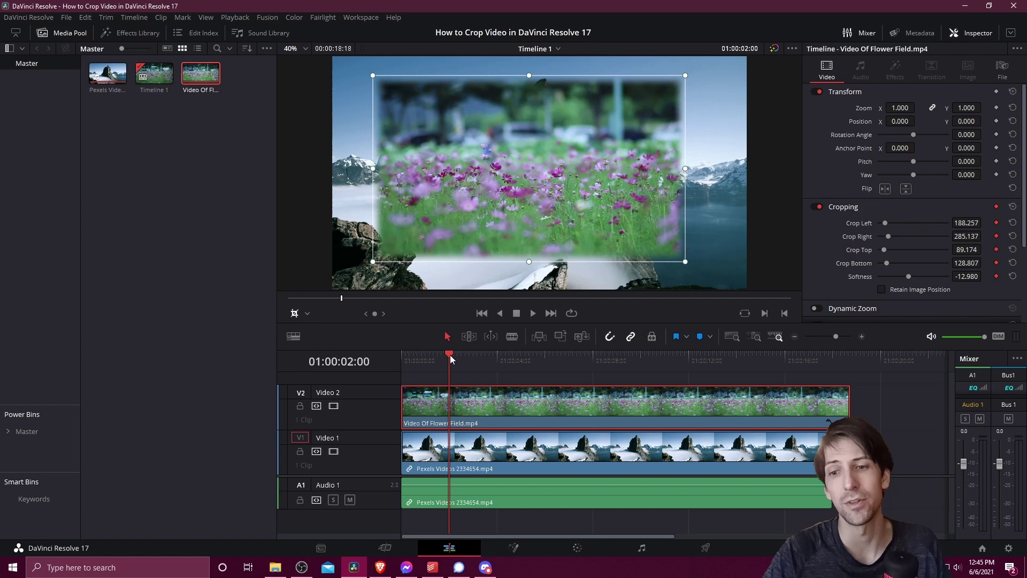
Step: At the timeline start, reset all four crop values and Softness to 0, then save the project
{"action": "left_click_drag", "start_coordinate": [450, 355], "coordinate": [393, 353]}
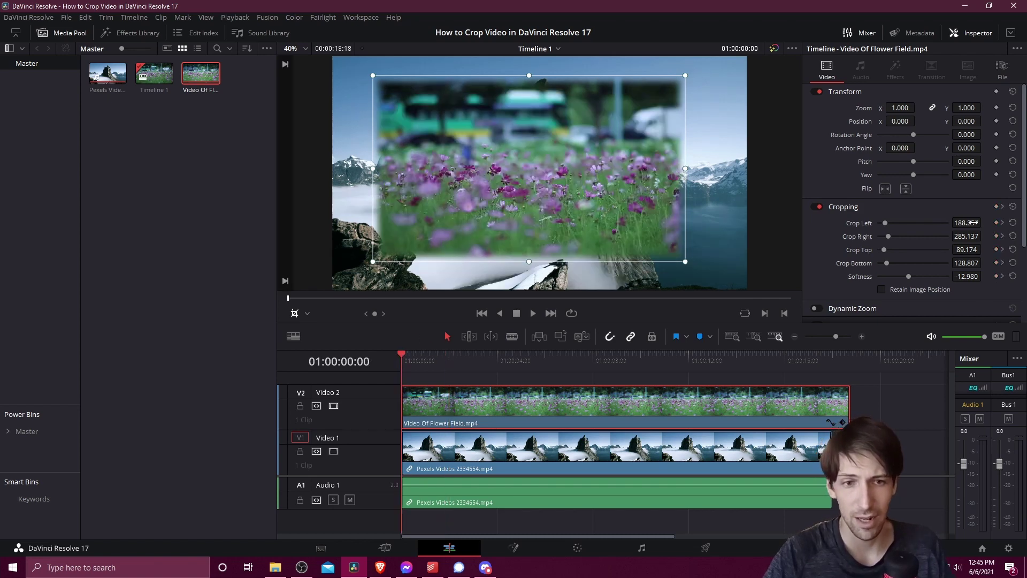
{"action": "double_click", "coordinate": [884, 223]}
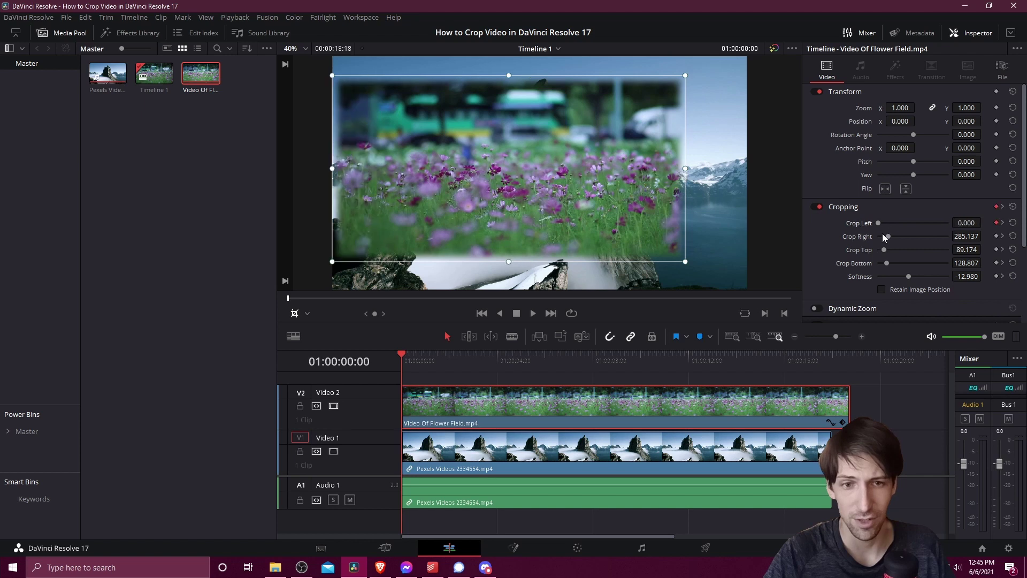
{"action": "double_click", "coordinate": [888, 236]}
{"action": "double_click", "coordinate": [884, 249]}
{"action": "double_click", "coordinate": [887, 263]}
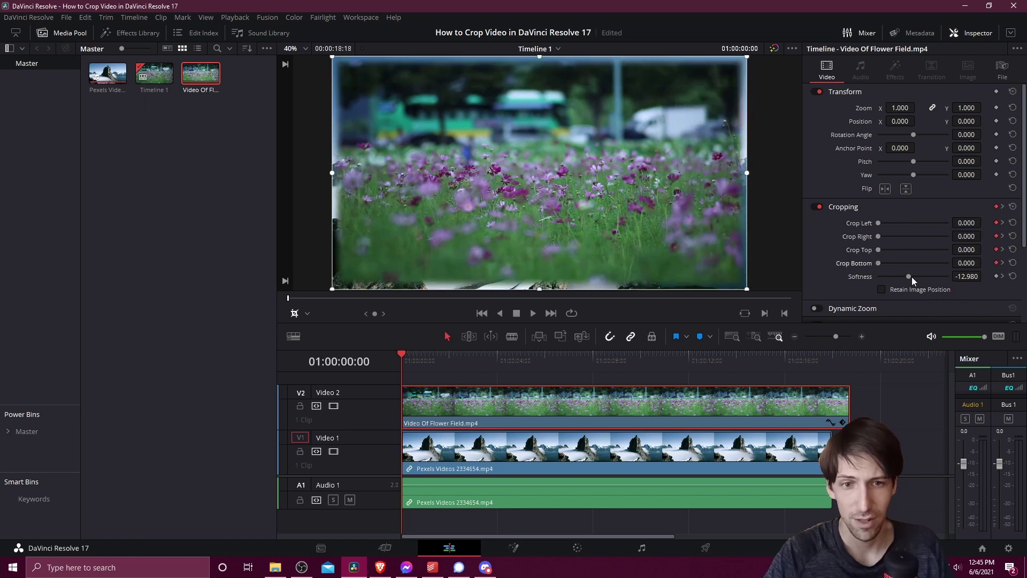
{"action": "left_click", "coordinate": [978, 277]}
{"action": "type", "text": "0"}
{"action": "key", "text": "Return"}
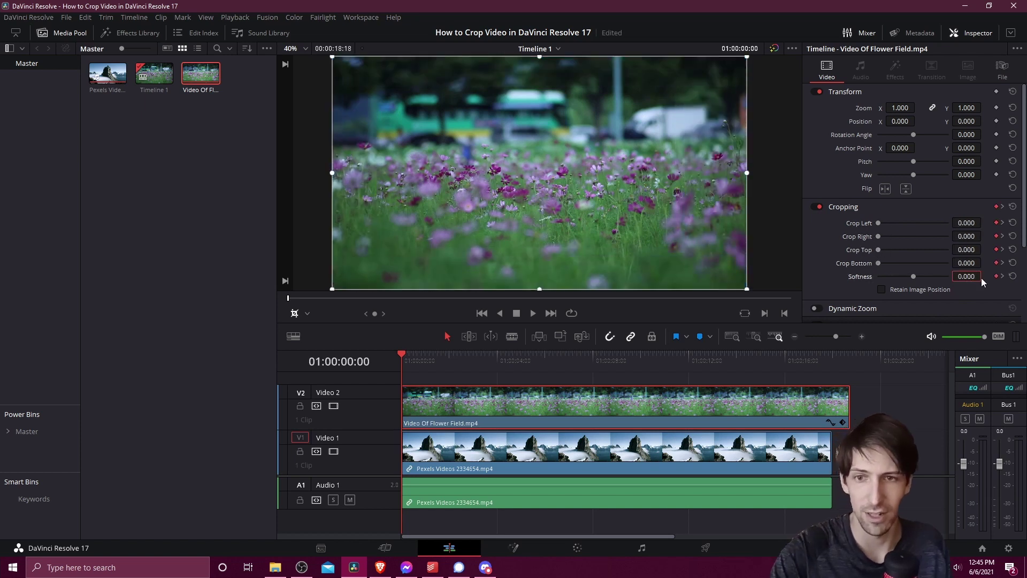
{"action": "key", "text": "ctrl+s"}
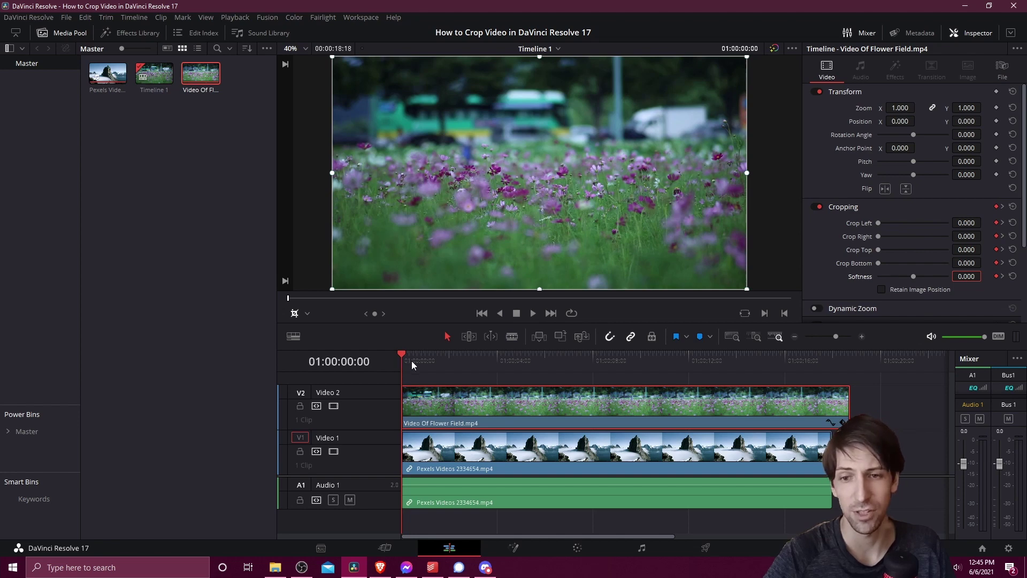
Step: Play the crop animation from the beginning and stop around 01:00:02:20
{"action": "left_click", "coordinate": [533, 313]}
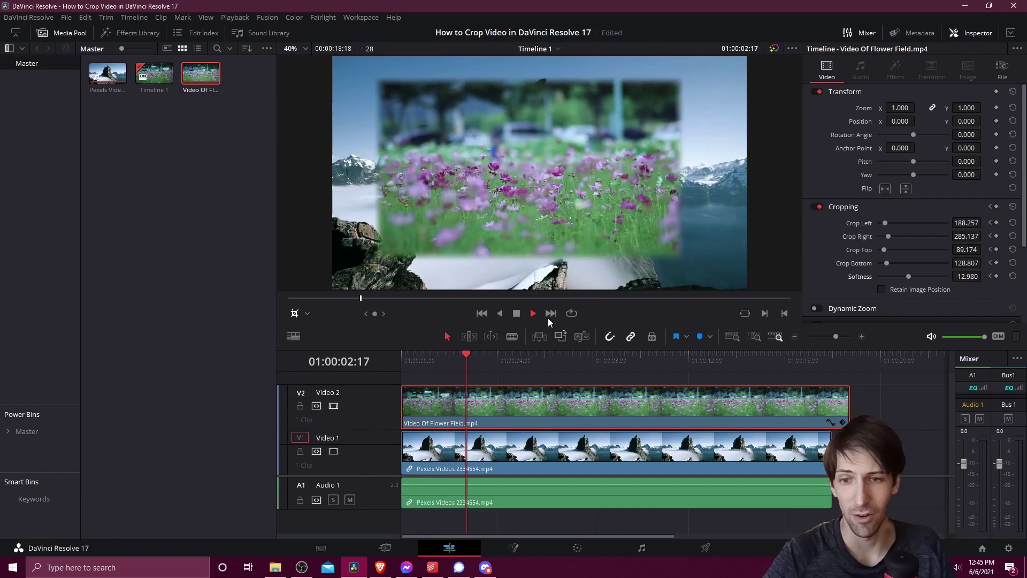
{"action": "left_click", "coordinate": [516, 313]}
{"action": "key", "text": "Home"}
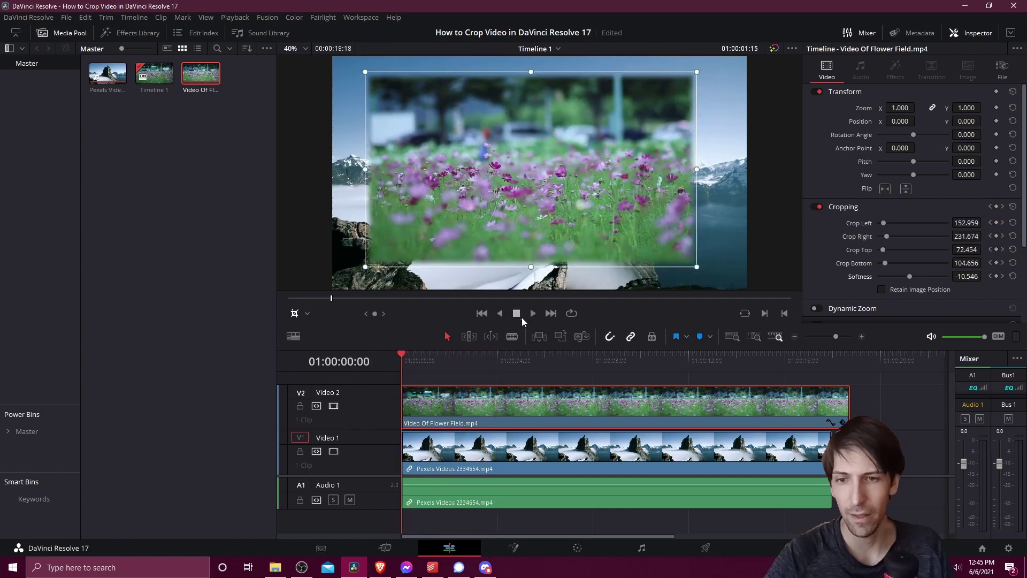
{"action": "left_click", "coordinate": [534, 313]}
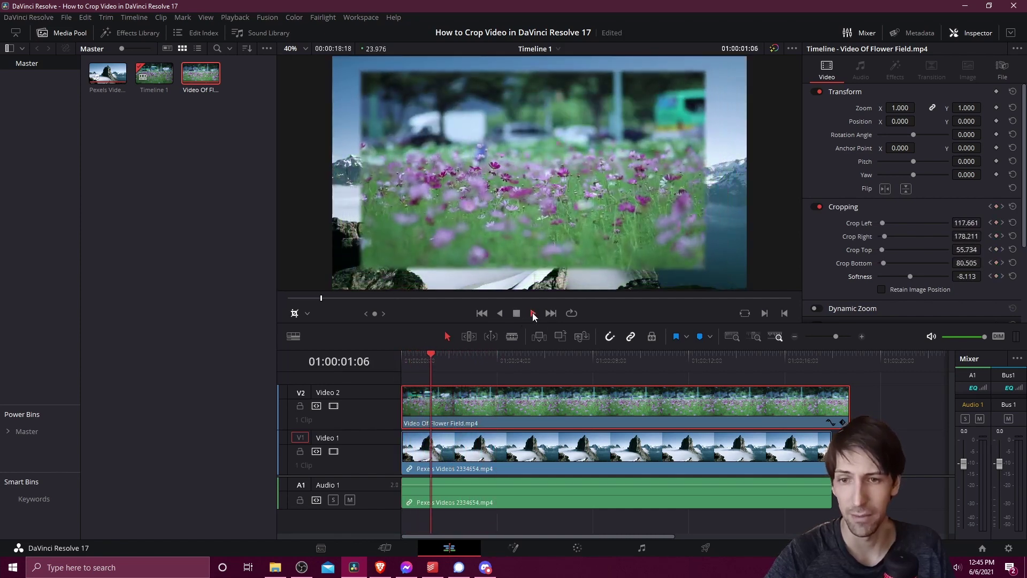
{"action": "left_click", "coordinate": [521, 313]}
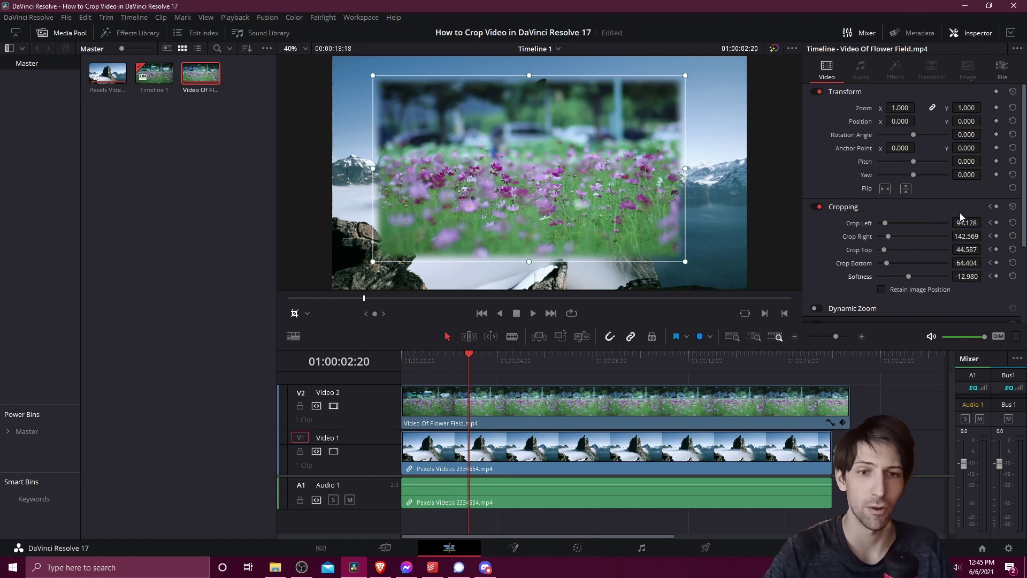
Step: Keyframe Position at 01:00:00:00 and 01:00:02:00, setting X to -86 at 2 seconds
{"action": "left_click", "coordinate": [991, 208]}
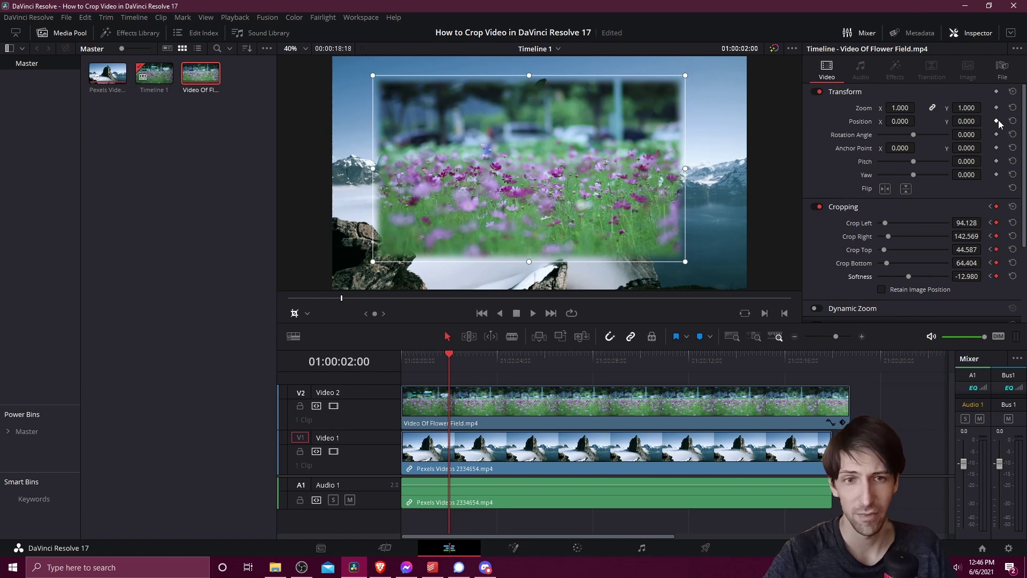
{"action": "left_click", "coordinate": [997, 121]}
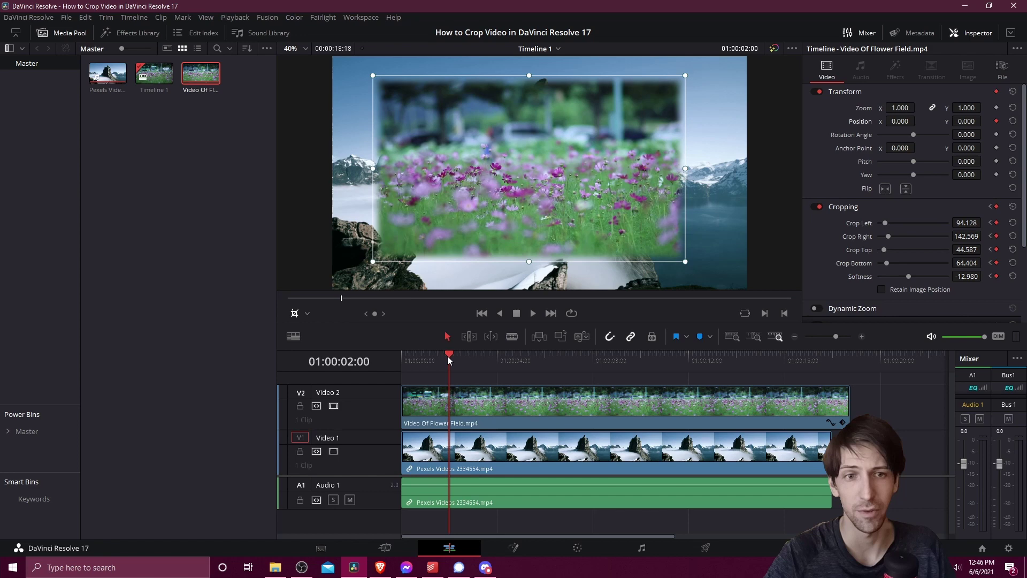
{"action": "left_click_drag", "start_coordinate": [447, 355], "coordinate": [401, 355]}
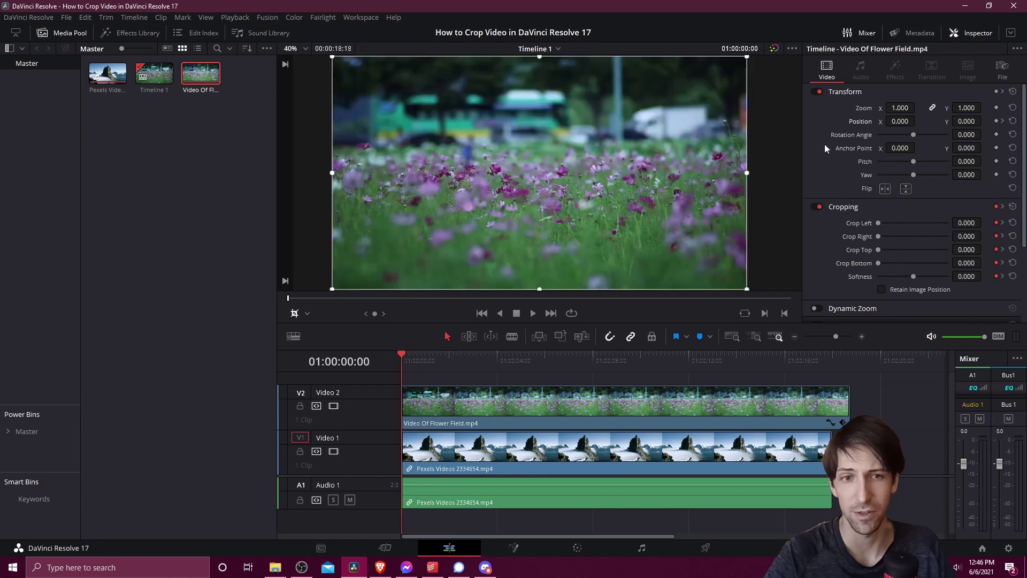
{"action": "left_click", "coordinate": [996, 120]}
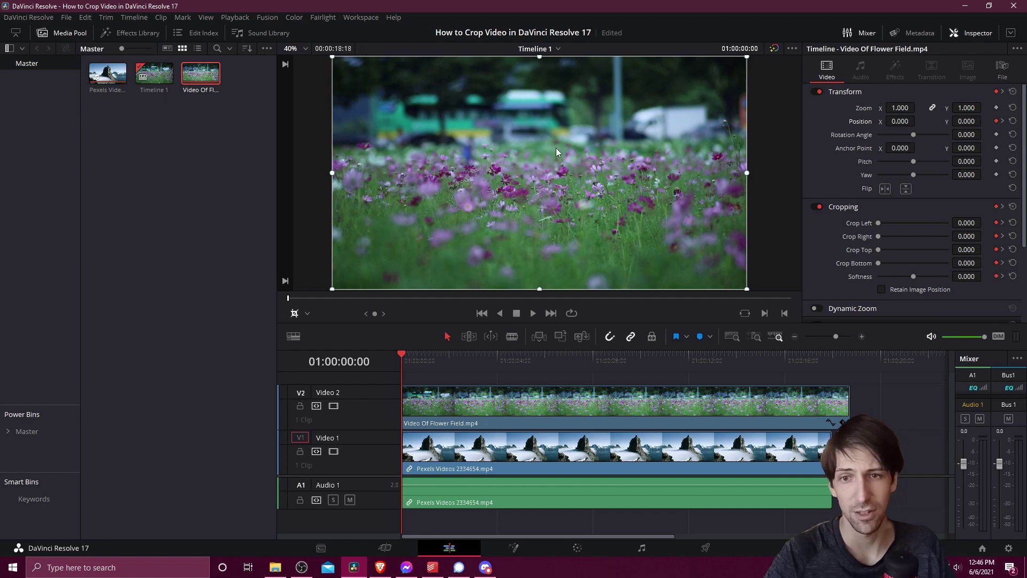
{"action": "left_click", "coordinate": [1003, 121]}
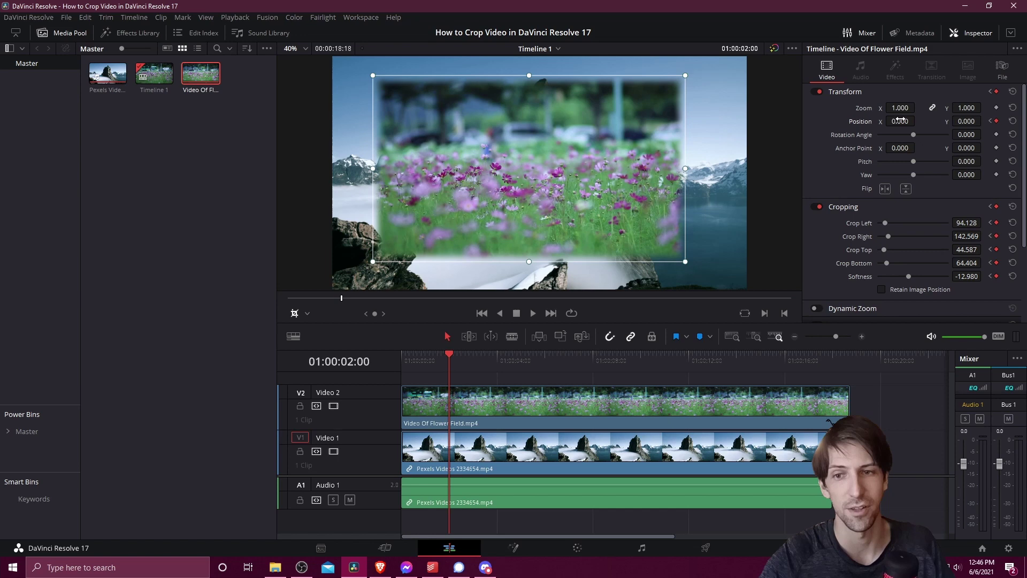
{"action": "left_click_drag", "start_coordinate": [900, 121], "coordinate": [855, 120]}
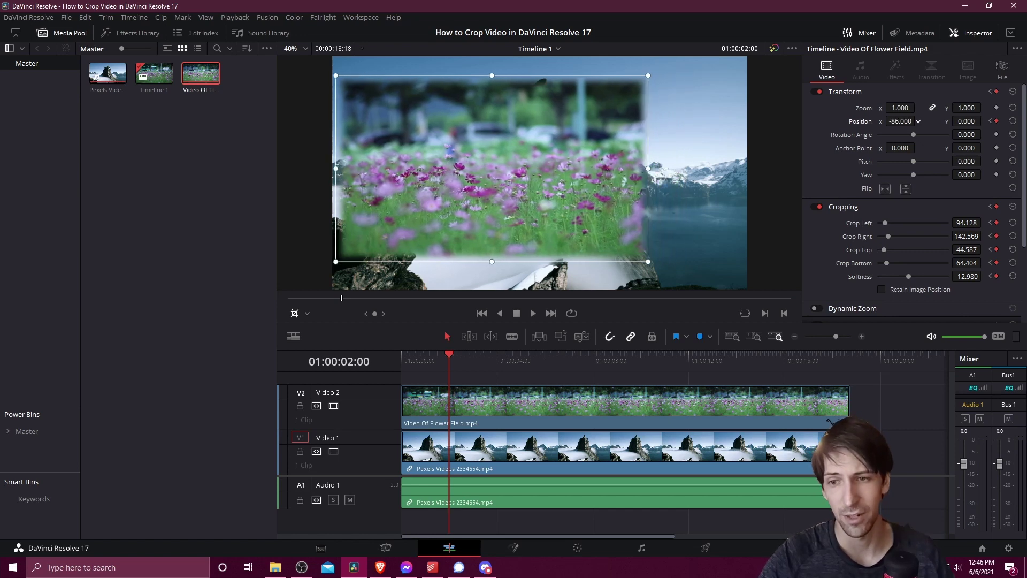
{"action": "key", "text": "Home"}
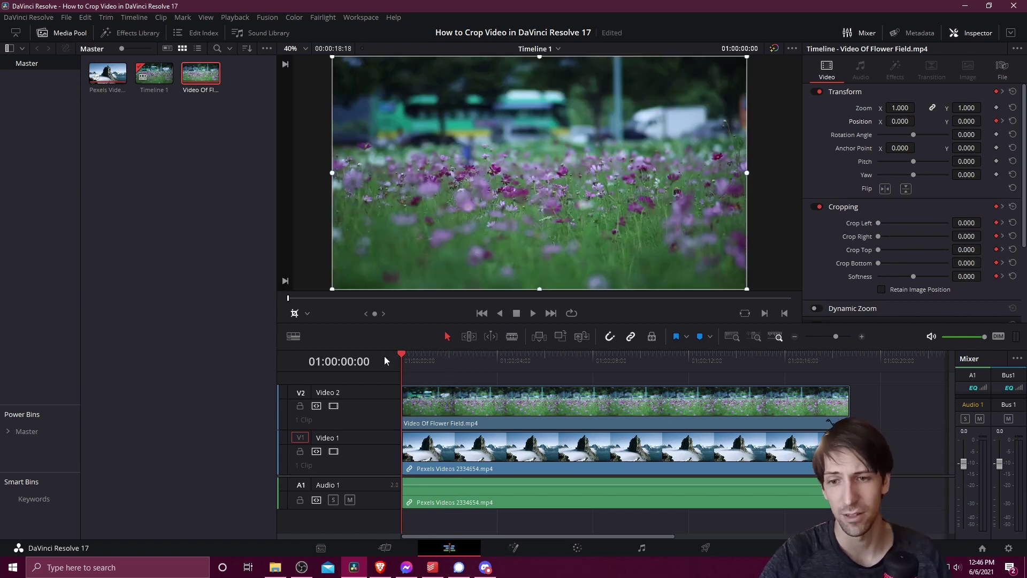
Step: Play and stop the crop-and-position animation, then put the playhead back at 01:00:02:00
{"action": "left_click", "coordinate": [534, 313]}
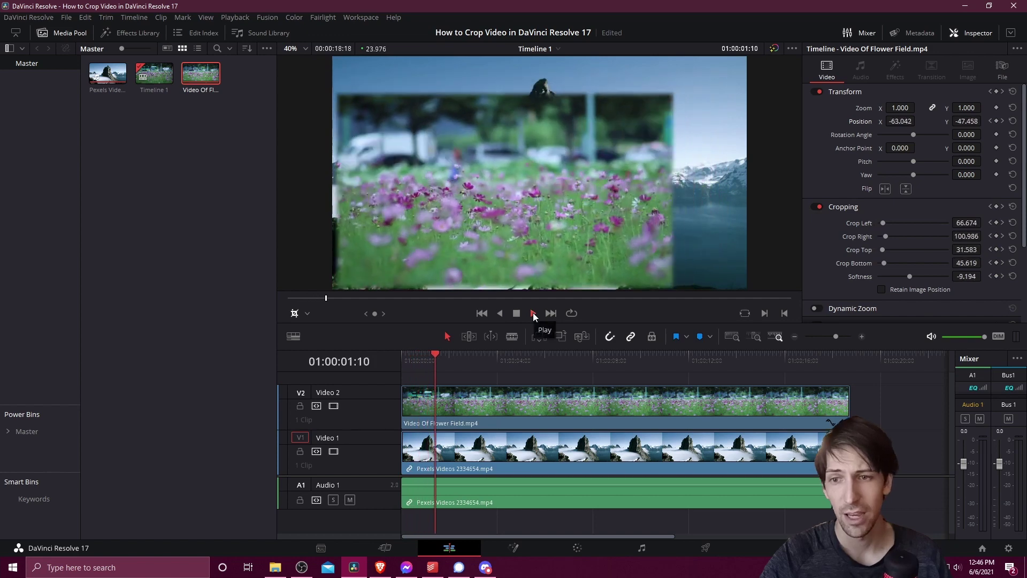
{"action": "left_click", "coordinate": [519, 315]}
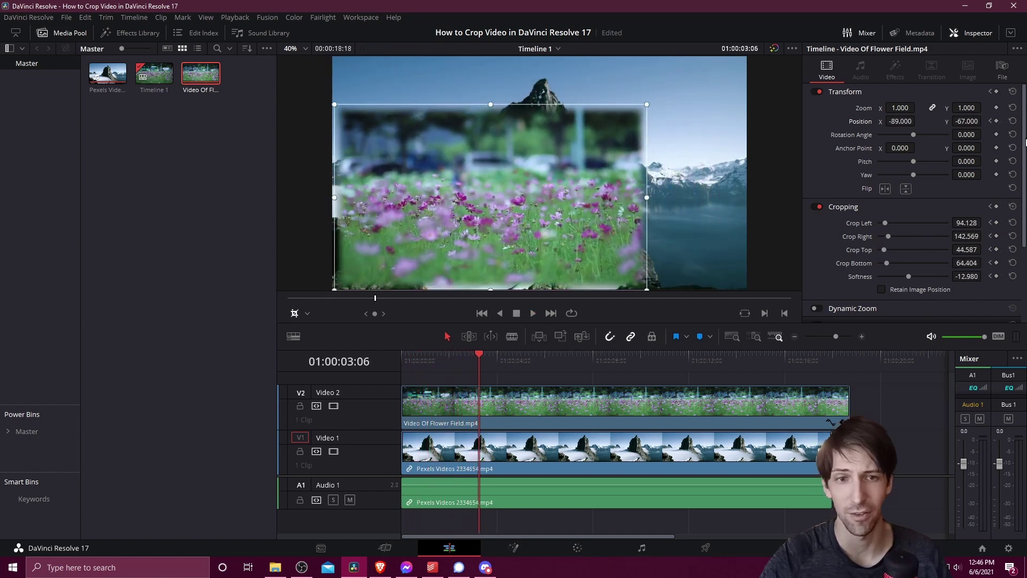
{"action": "left_click", "coordinate": [450, 354]}
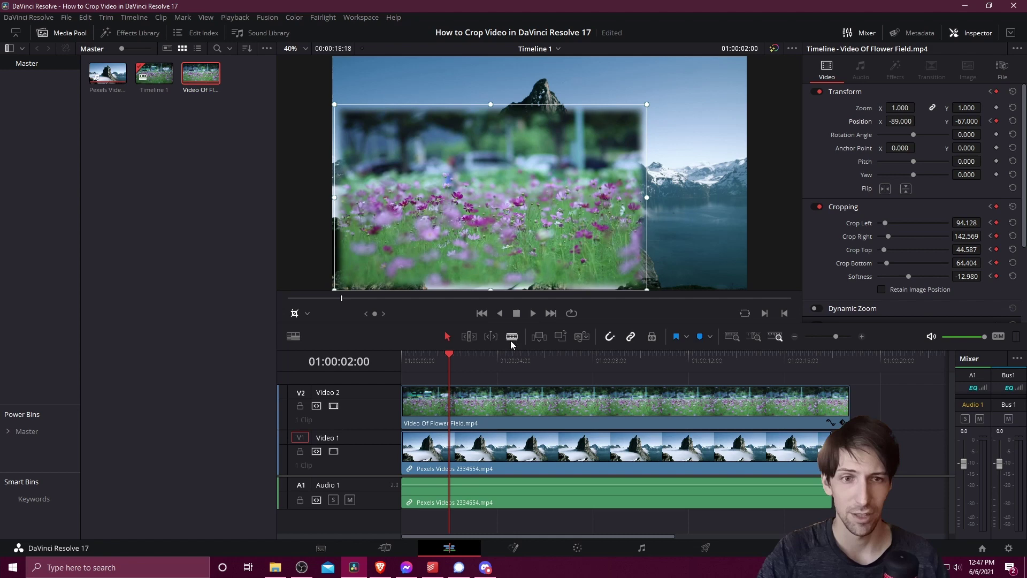
Step: Keyframe Zoom at the start, then set Zoom 0.5 and Position X -272, Y -158 at 2 seconds
{"action": "left_click_drag", "start_coordinate": [454, 360], "coordinate": [388, 361]}
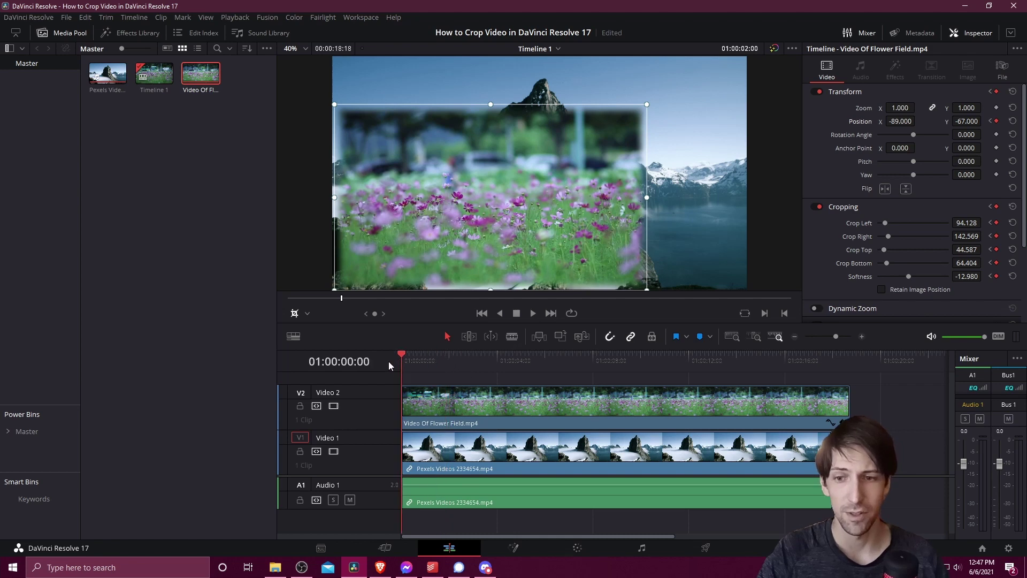
{"action": "left_click", "coordinate": [997, 107]}
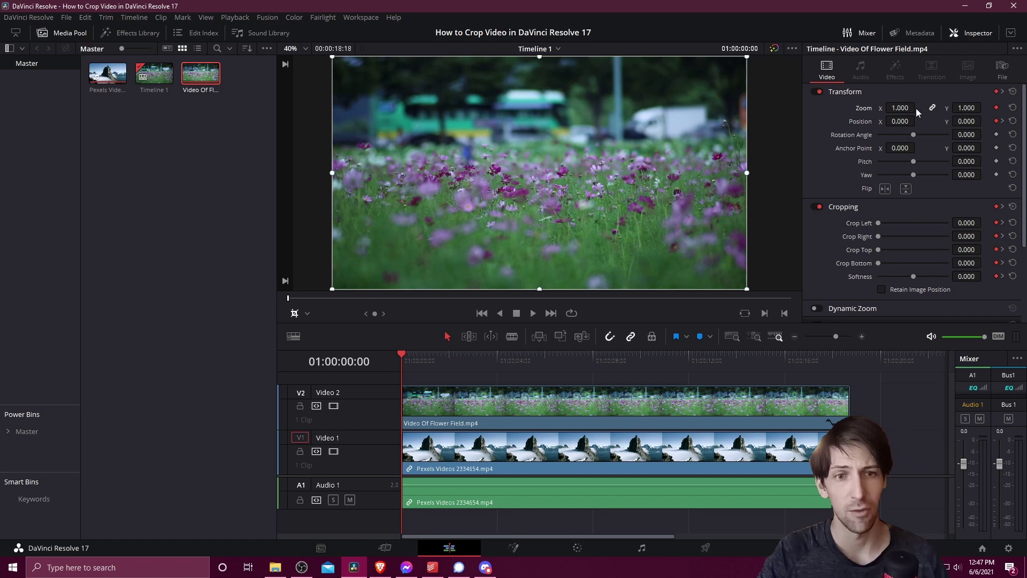
{"action": "left_click", "coordinate": [1003, 122]}
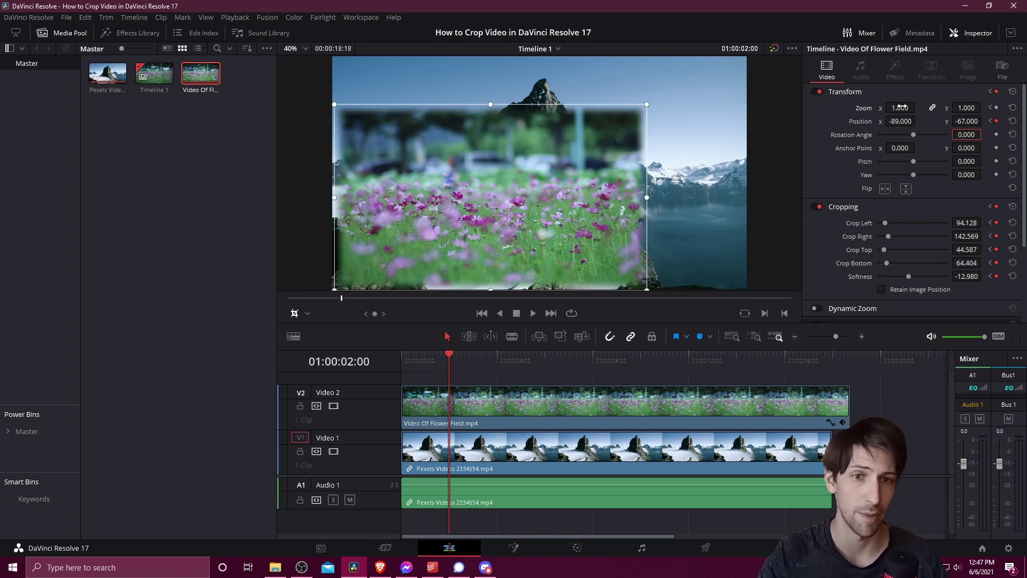
{"action": "left_click_drag", "start_coordinate": [901, 108], "coordinate": [843, 108]}
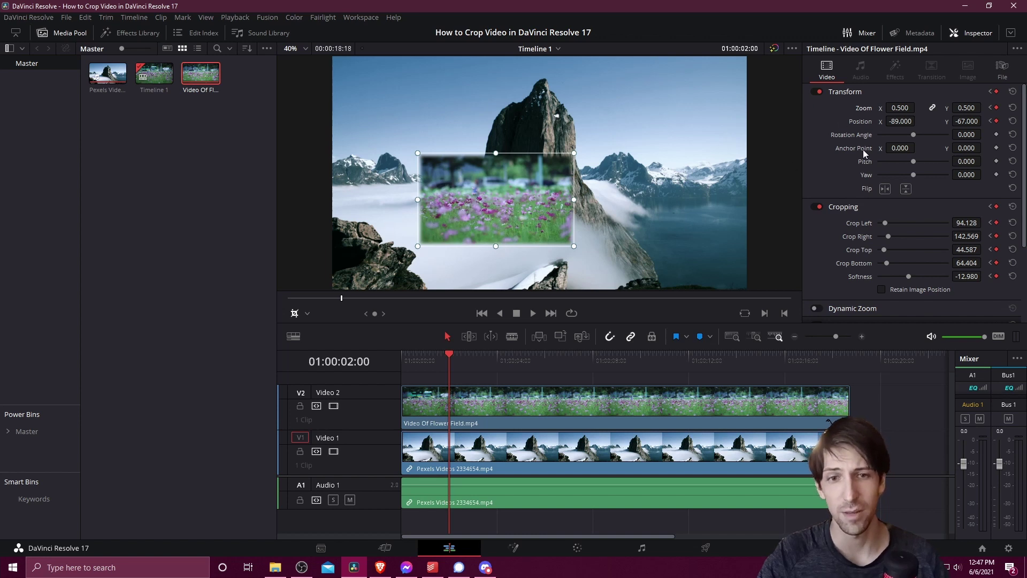
{"action": "left_click_drag", "start_coordinate": [897, 120], "coordinate": [850, 120]}
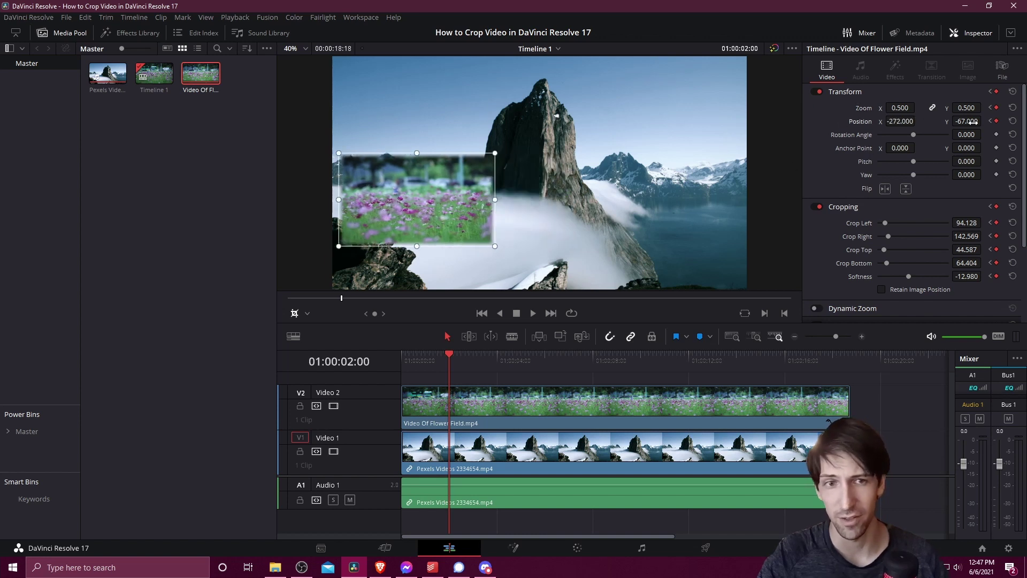
{"action": "left_click_drag", "start_coordinate": [973, 122], "coordinate": [948, 121]}
{"action": "left_click_drag", "start_coordinate": [442, 356], "coordinate": [271, 356]}
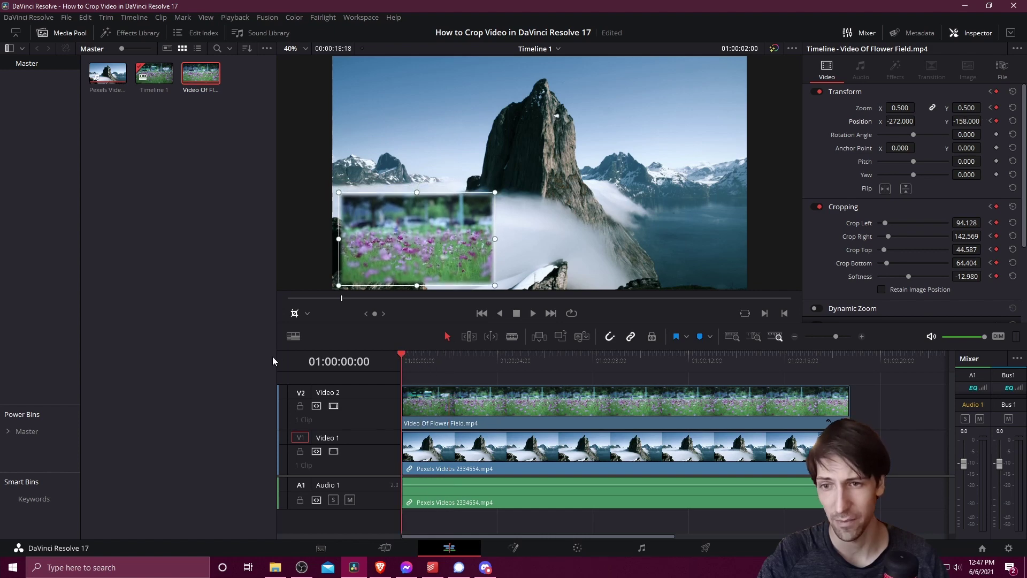
Step: Play and stop the shrinking inset animation, advance a few frames, then jump back to the 2-second keyframe
{"action": "key", "text": "space"}
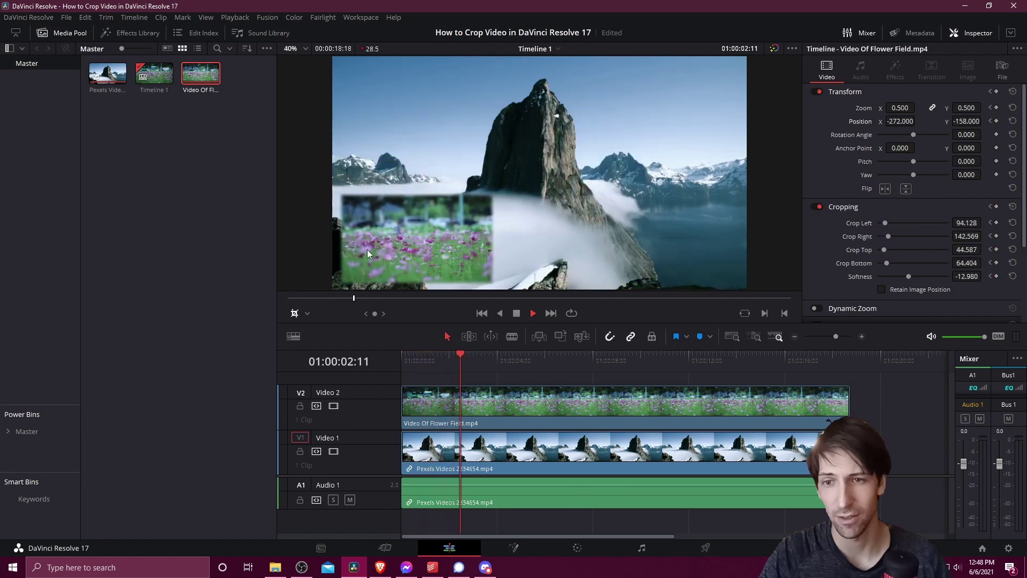
{"action": "key", "text": "space"}
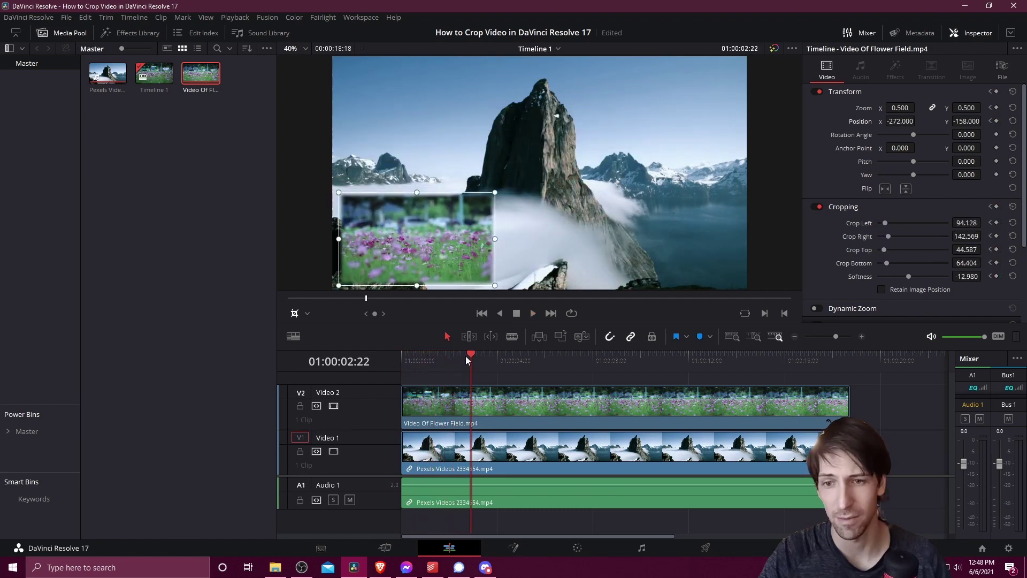
{"action": "key", "text": "space"}
{"action": "key", "text": "space"}
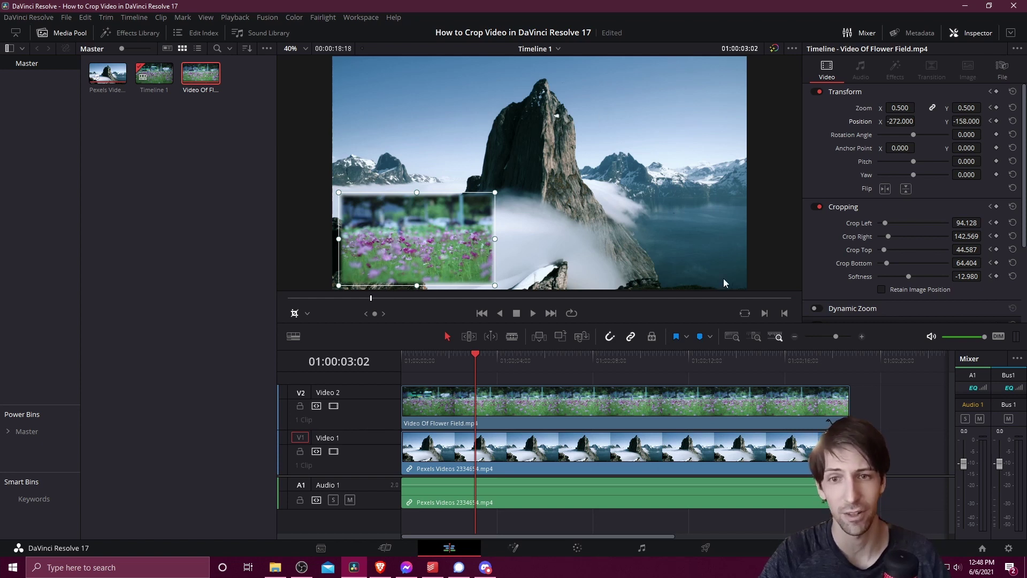
{"action": "key", "text": "["}
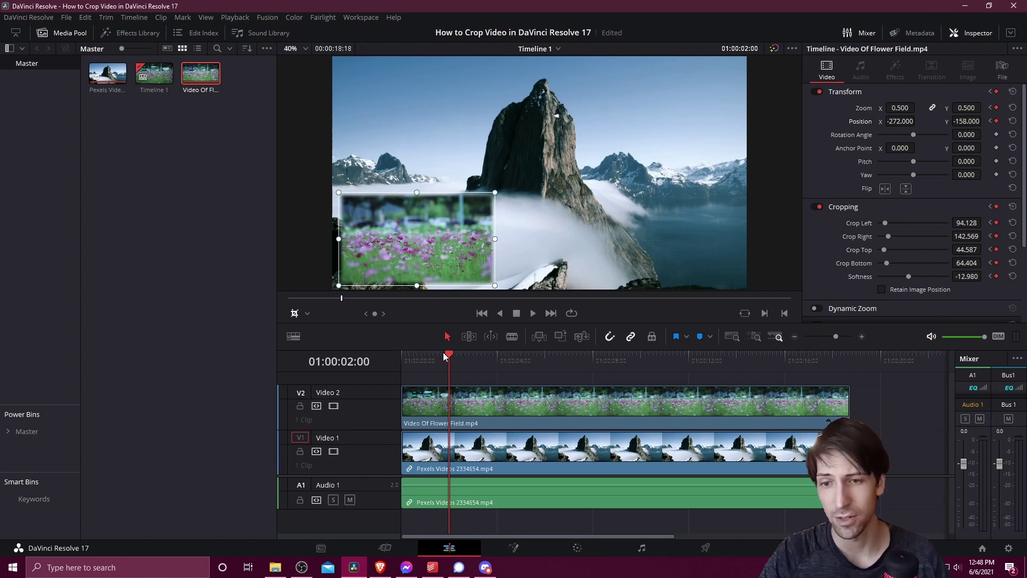
Step: Set the flower inset's crop Softness to -5, then play back to preview the softened edge
{"action": "left_click_drag", "start_coordinate": [970, 276], "coordinate": [979, 276]}
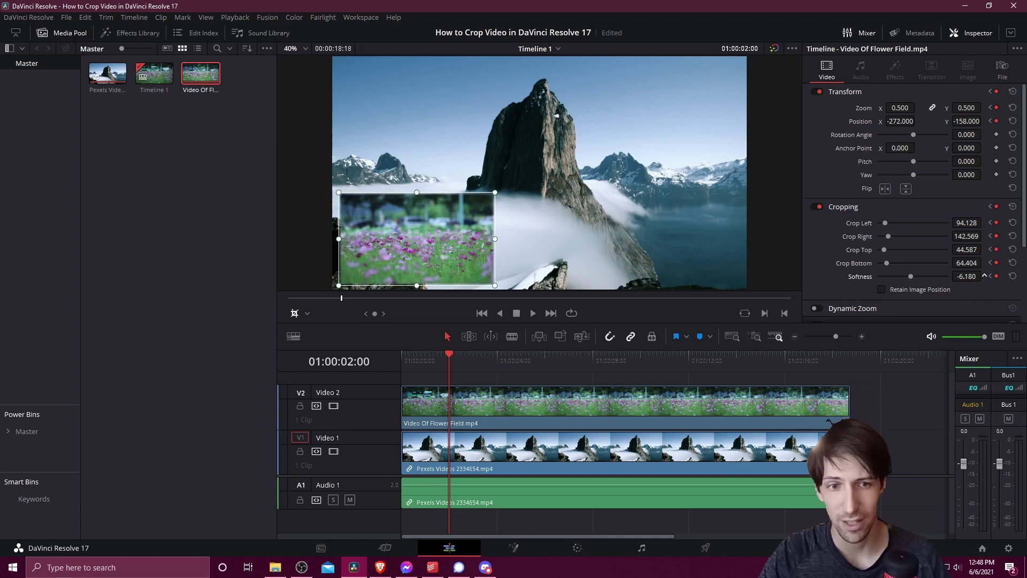
{"action": "left_click", "coordinate": [968, 276]}
{"action": "key", "text": "BackSpace"}
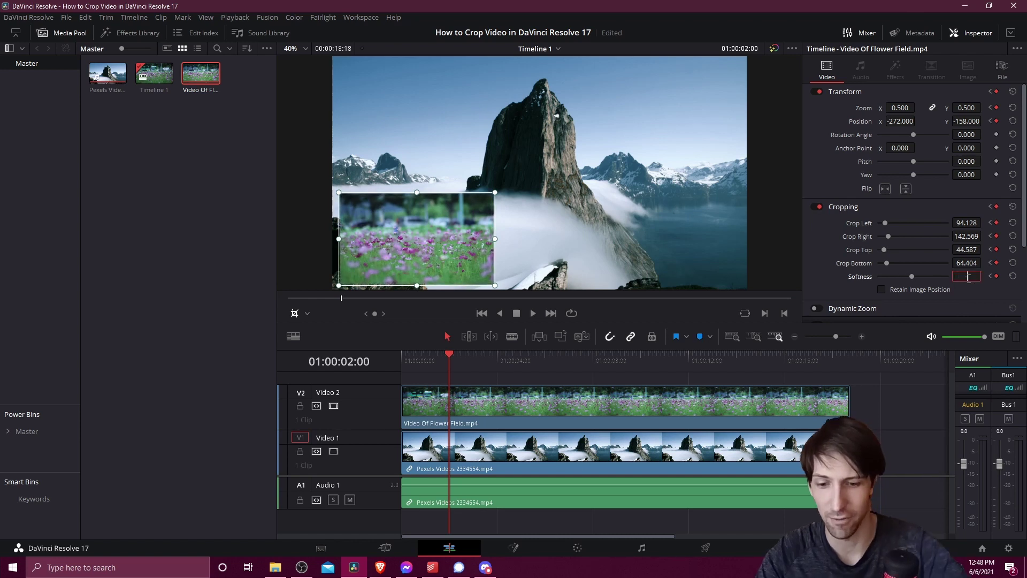
{"action": "type", "text": "-5"}
{"action": "key", "text": "Return"}
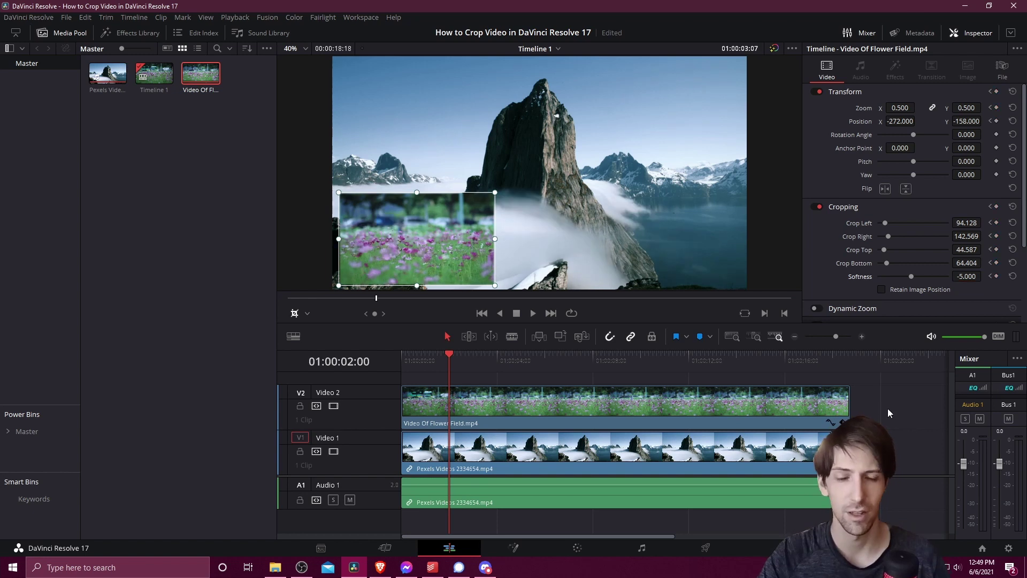
{"action": "key", "text": "space"}
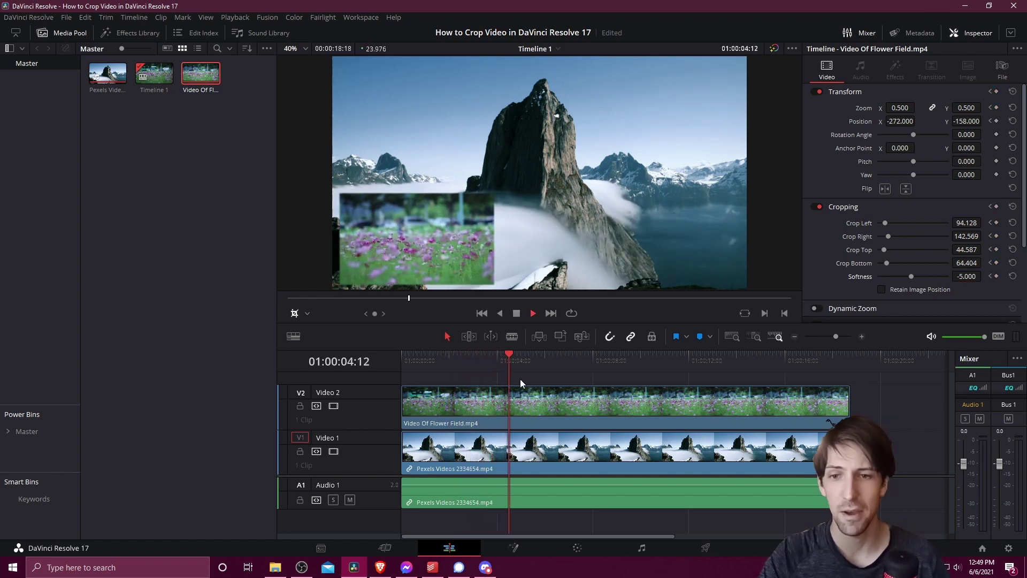
{"action": "key", "text": "space"}
Step: At the 2-second keyframe, crop the inset tighter (Left 124.064, Top 31.294) and place it at X -166, Y -90
{"action": "left_click_drag", "start_coordinate": [472, 364], "coordinate": [403, 362]}
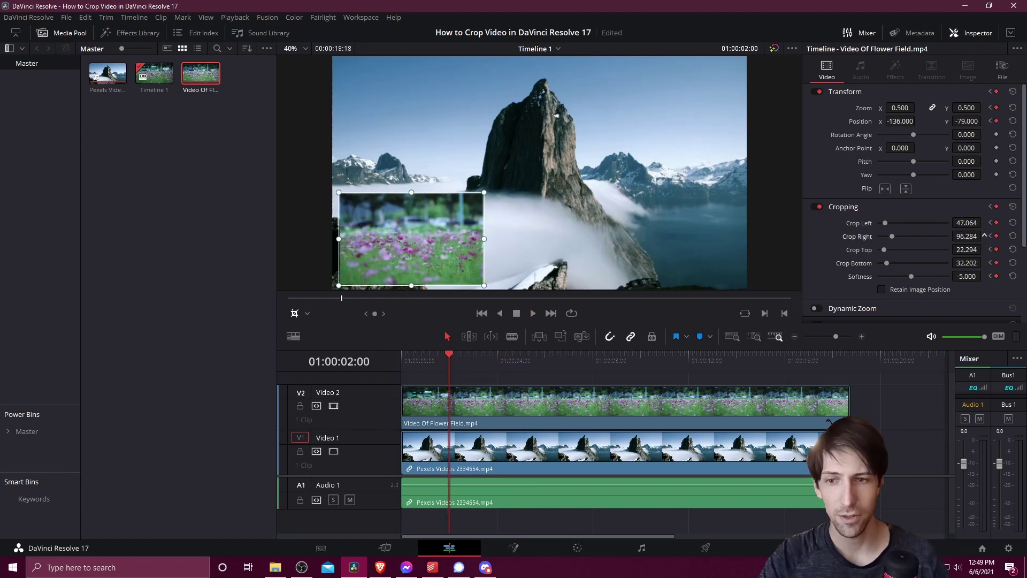
{"action": "left_click_drag", "start_coordinate": [985, 235], "coordinate": [991, 236]}
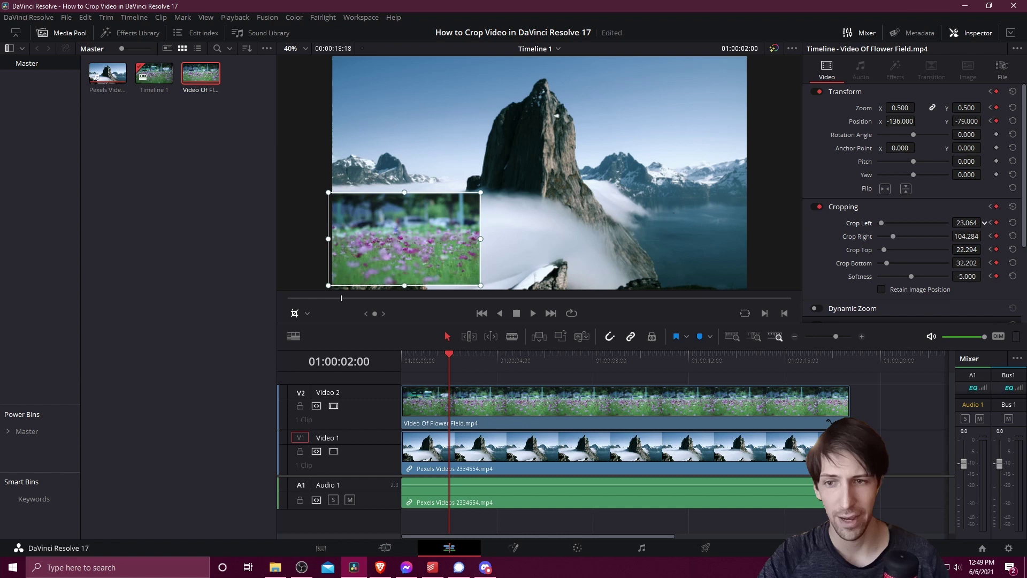
{"action": "left_click_drag", "start_coordinate": [966, 222], "coordinate": [1020, 222]}
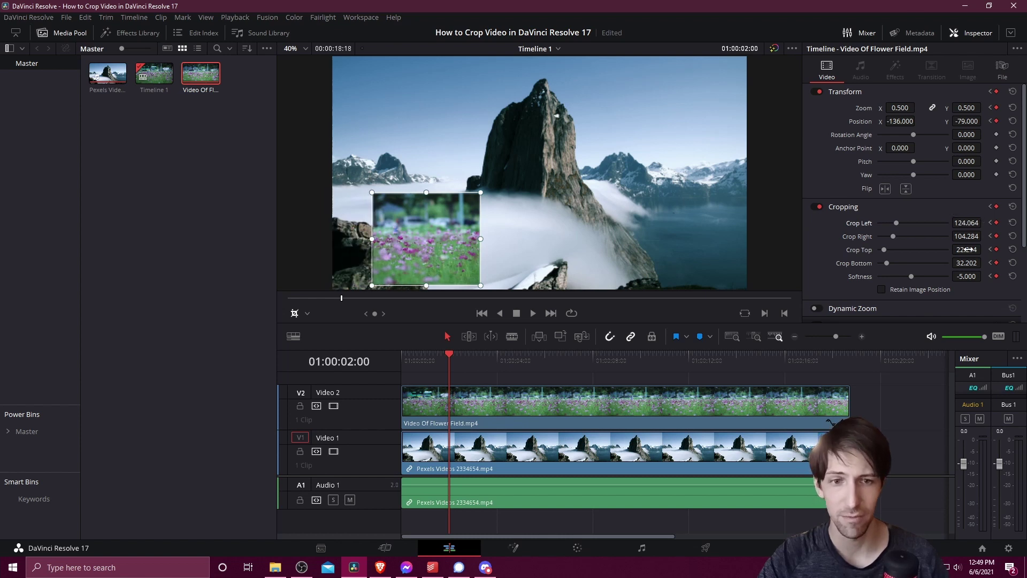
{"action": "mouse_move", "coordinate": [968, 249]}
{"action": "left_mouse_down"}
{"action": "mouse_move", "coordinate": [984, 249]}
{"action": "mouse_move", "coordinate": [970, 262]}
{"action": "mouse_move", "coordinate": [983, 263]}
{"action": "left_mouse_up"}
{"action": "left_click_drag", "start_coordinate": [904, 115], "coordinate": [893, 115]}
{"action": "left_click_drag", "start_coordinate": [963, 121], "coordinate": [914, 121]}
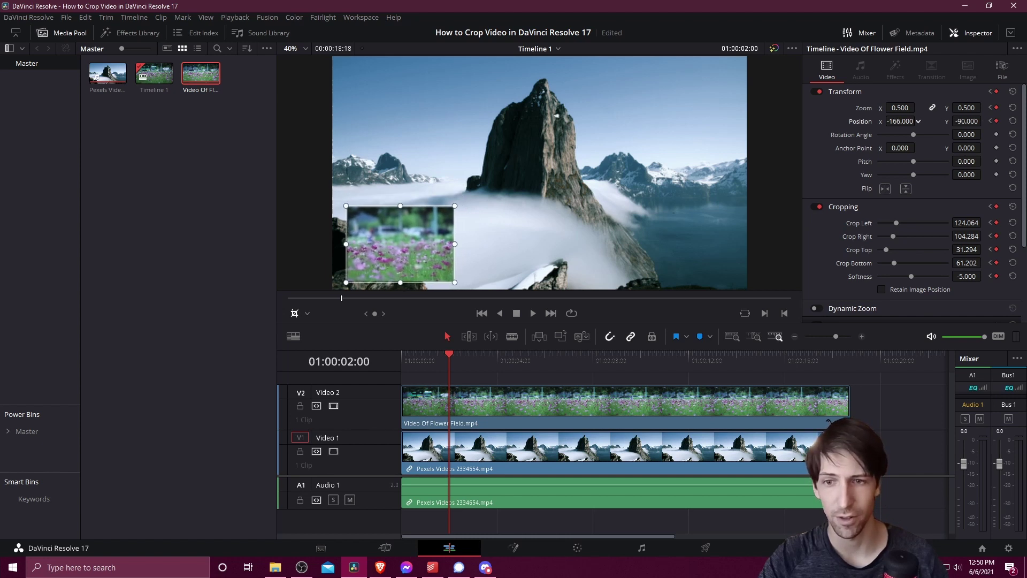